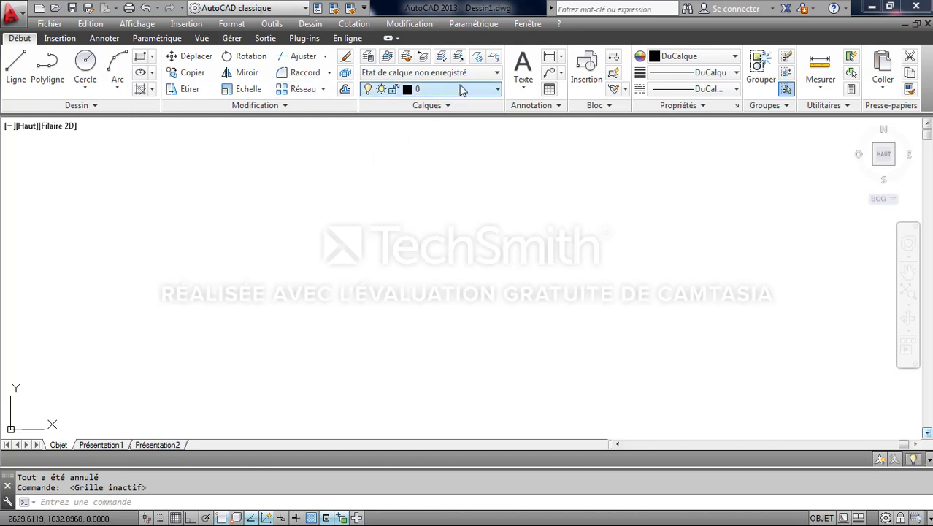
{"action": "left_click", "coordinate": [430, 93]}
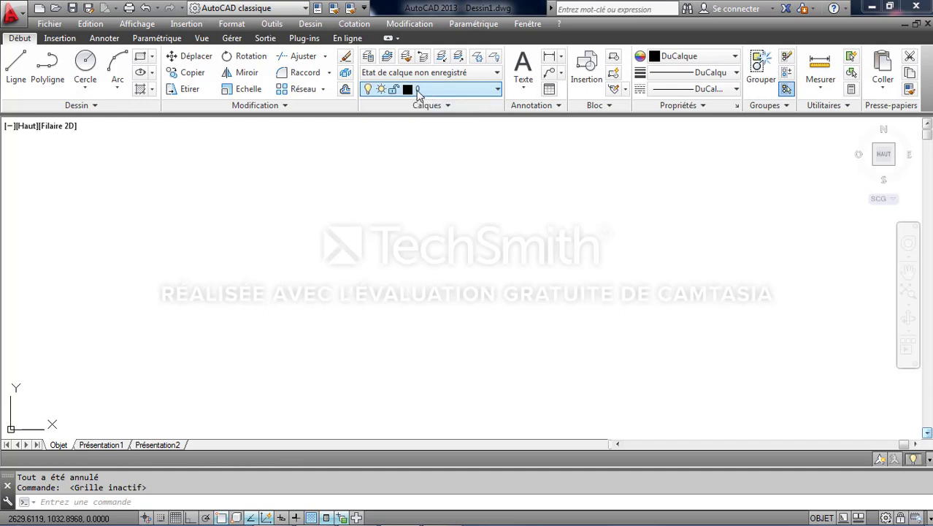
{"action": "left_click", "coordinate": [384, 104]}
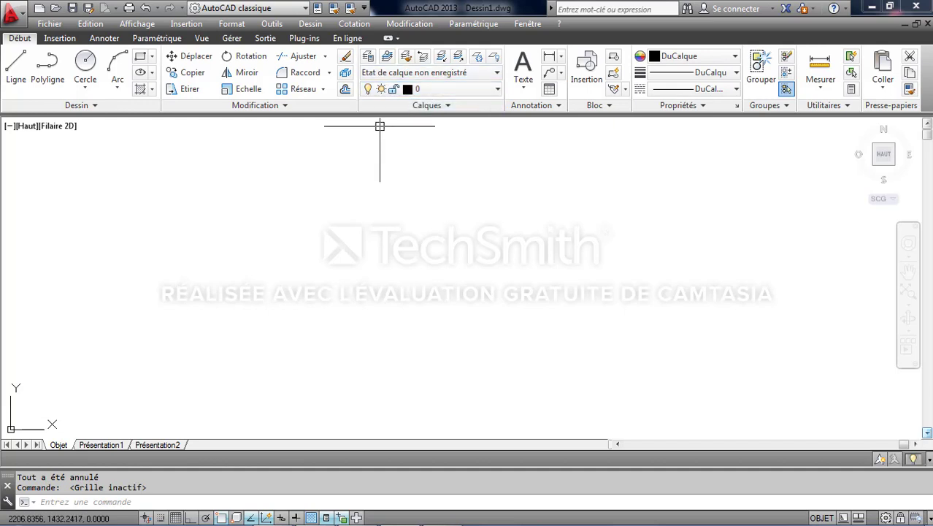
- Open the layer properties manager and create a new layer named REC
{"action": "left_click", "coordinate": [369, 58]}
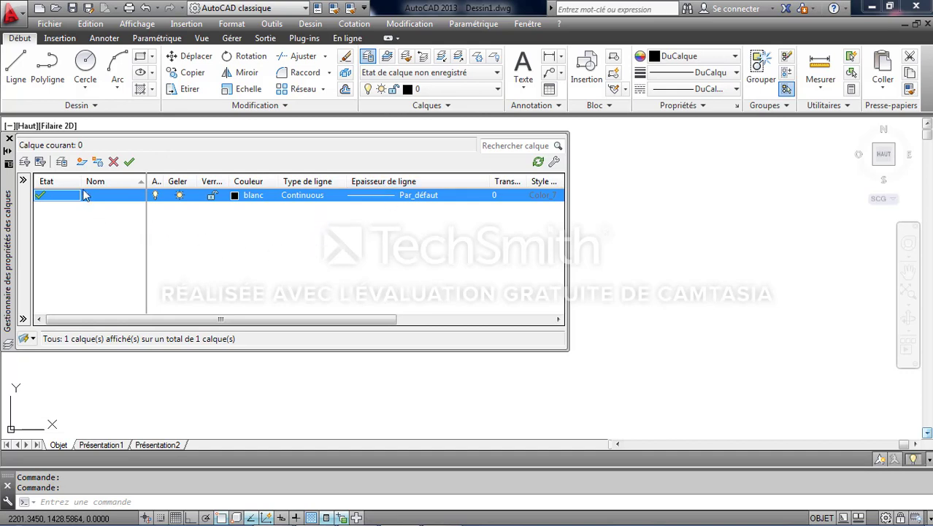
{"action": "left_click", "coordinate": [83, 162]}
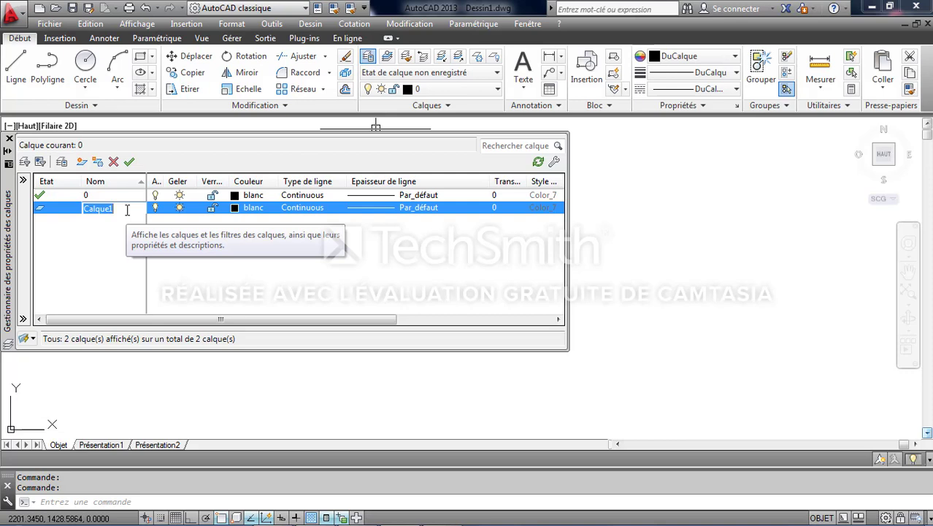
{"action": "key", "text": "Caps_Lock"}
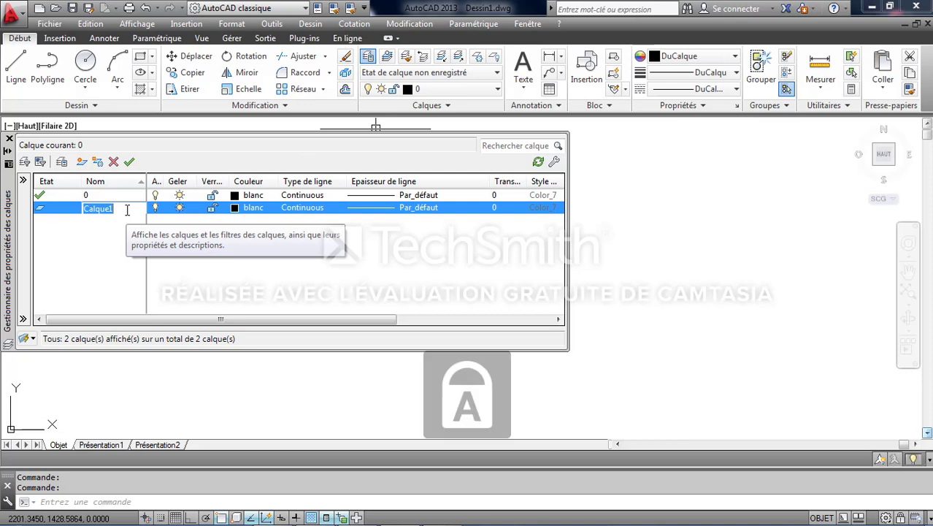
{"action": "type", "text": "REC"}
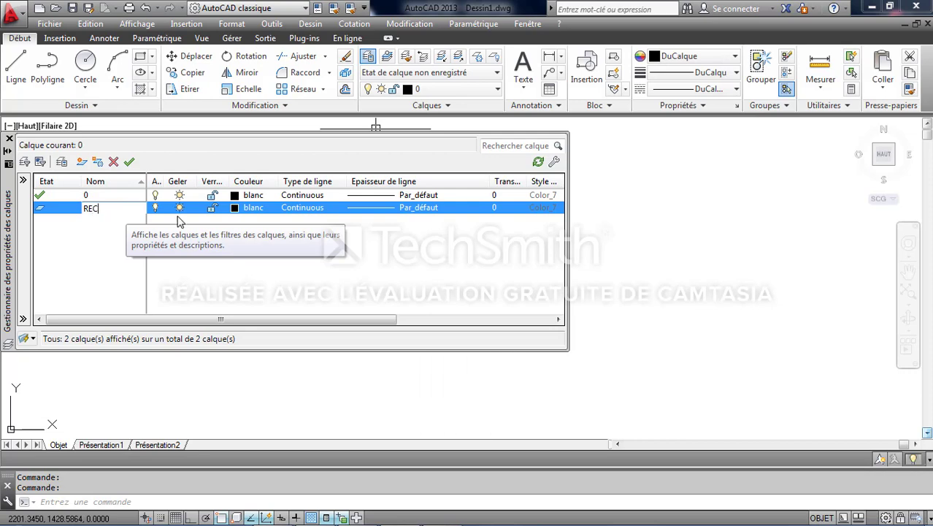
{"action": "key", "text": "Return"}
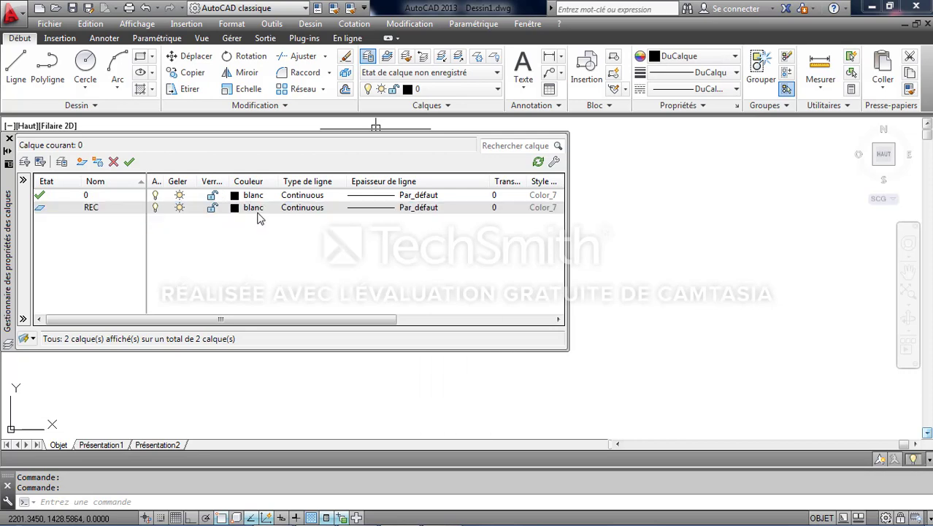
- Set the REC layer's colour to red (rouge) and its lineweight to 0.30 mm
{"action": "left_click", "coordinate": [255, 208]}
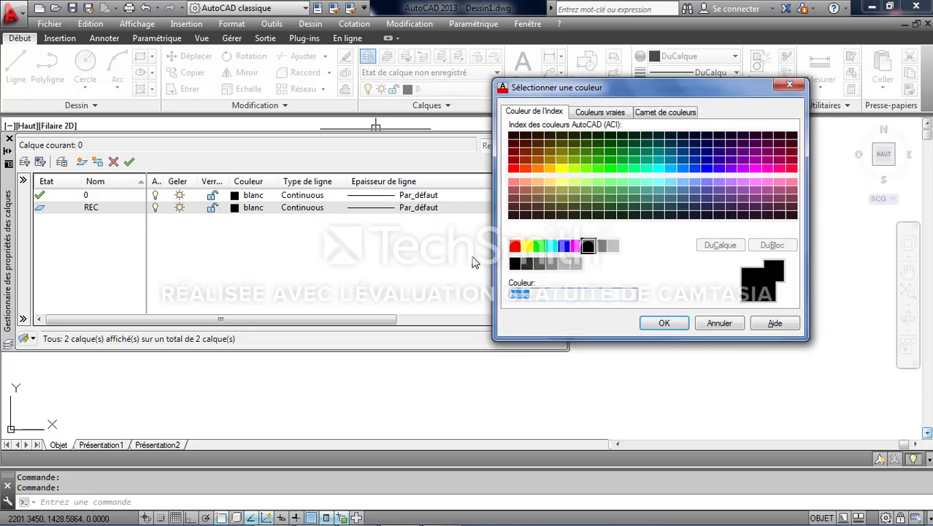
{"action": "left_click", "coordinate": [514, 246]}
{"action": "left_click", "coordinate": [661, 323]}
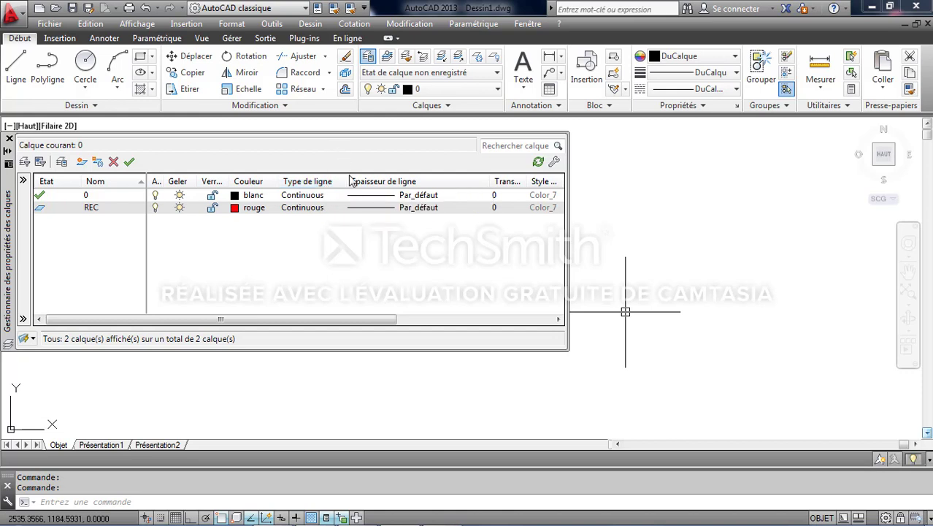
{"action": "left_click", "coordinate": [392, 209]}
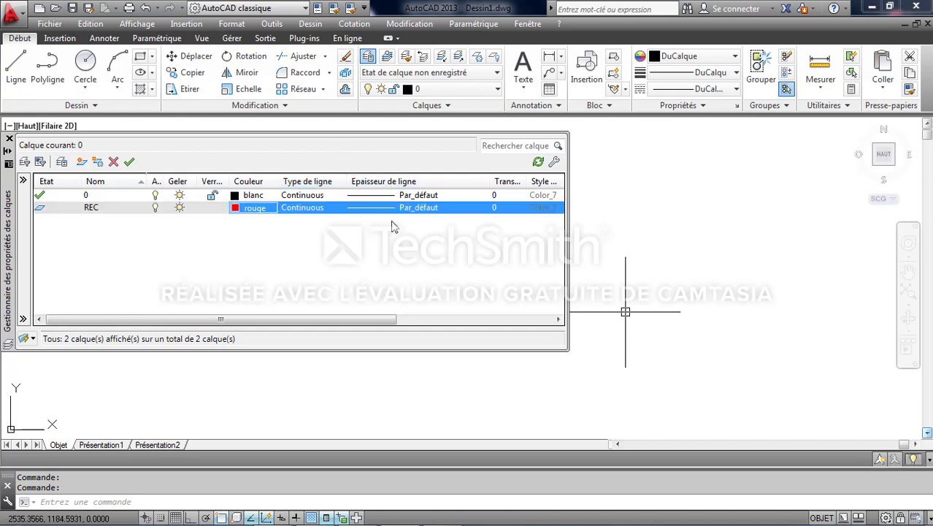
{"action": "left_click", "coordinate": [392, 209]}
{"action": "left_click", "coordinate": [429, 274]}
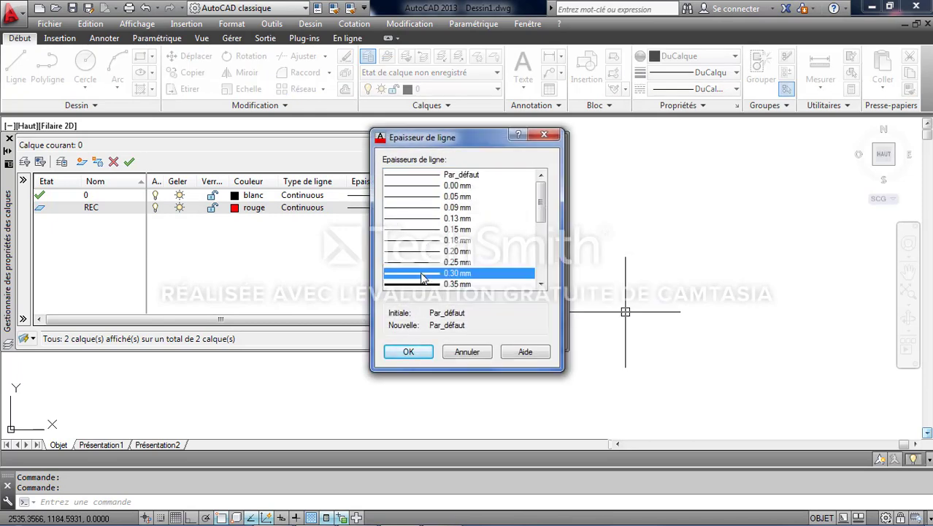
{"action": "left_click", "coordinate": [410, 351]}
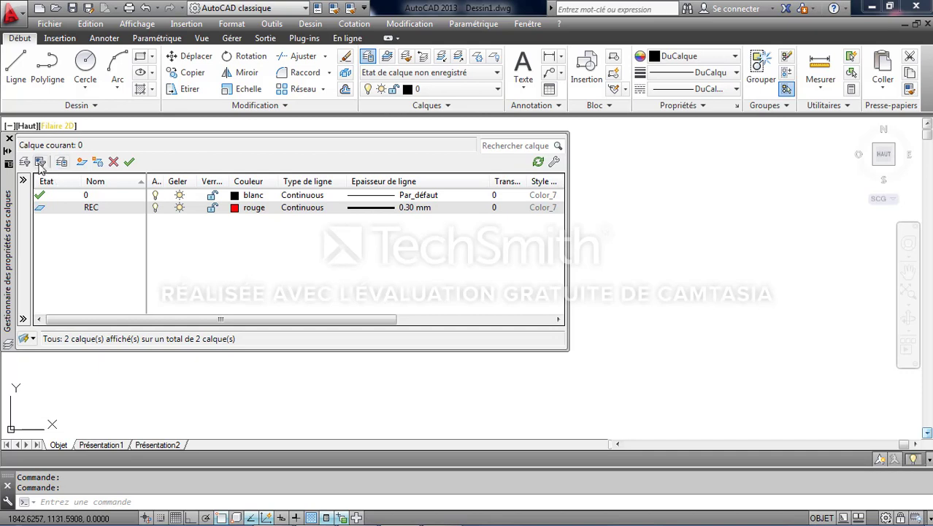
- Create another new layer and name it Cercle
{"action": "left_click", "coordinate": [83, 162]}
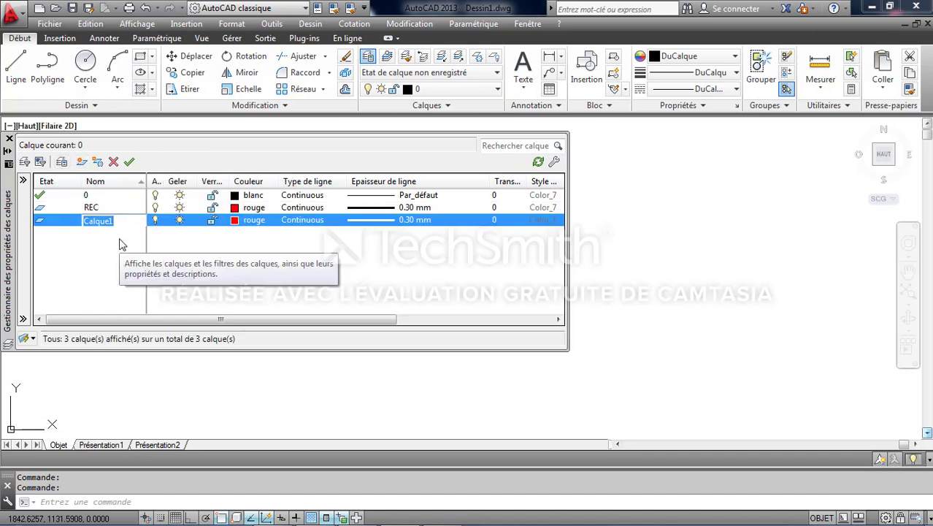
{"action": "key", "text": "BackSpace"}
{"action": "key", "text": "Caps_Lock"}
{"action": "type", "text": "ce"}
{"action": "key", "text": "Caps_Lock"}
{"action": "type", "text": "C"}
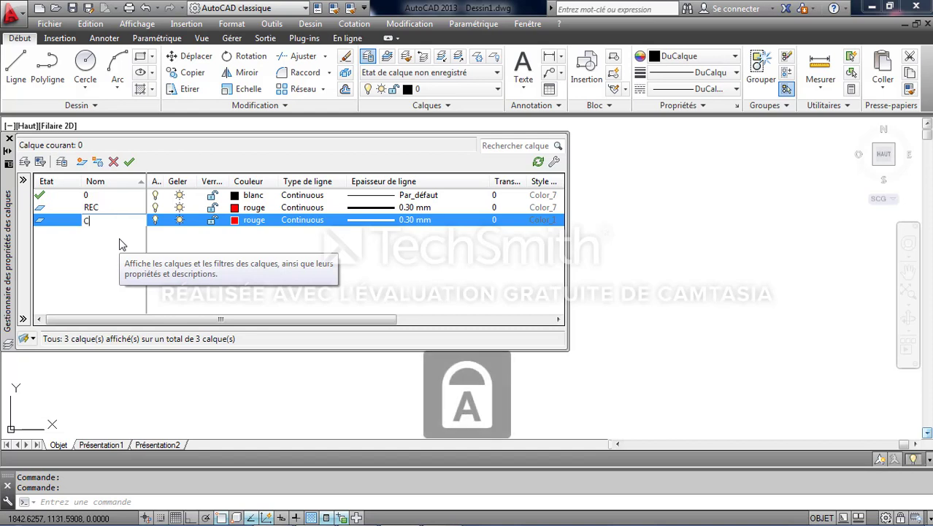
{"action": "key", "text": "Caps_Lock"}
{"action": "type", "text": "er"}
{"action": "key", "text": "Return"}
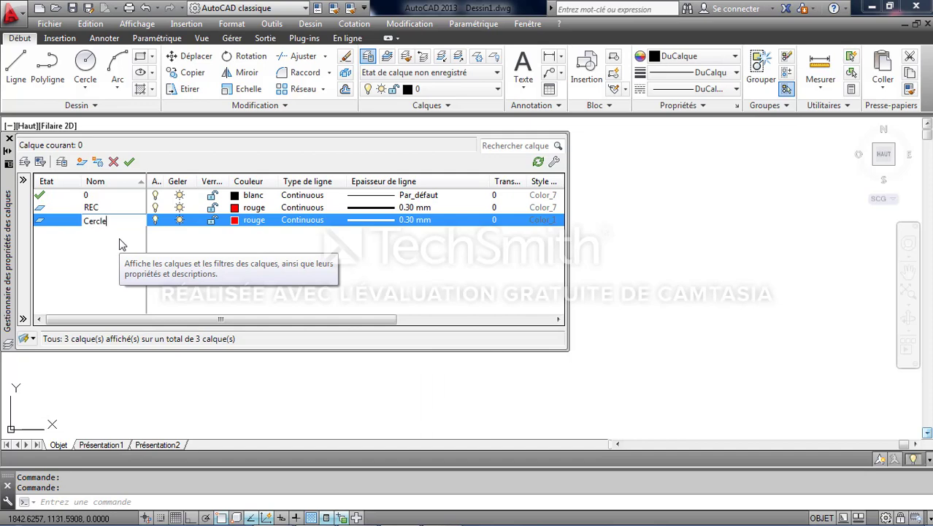
- Set the Cercle layer's colour to green (vert)
{"action": "left_click", "coordinate": [249, 220]}
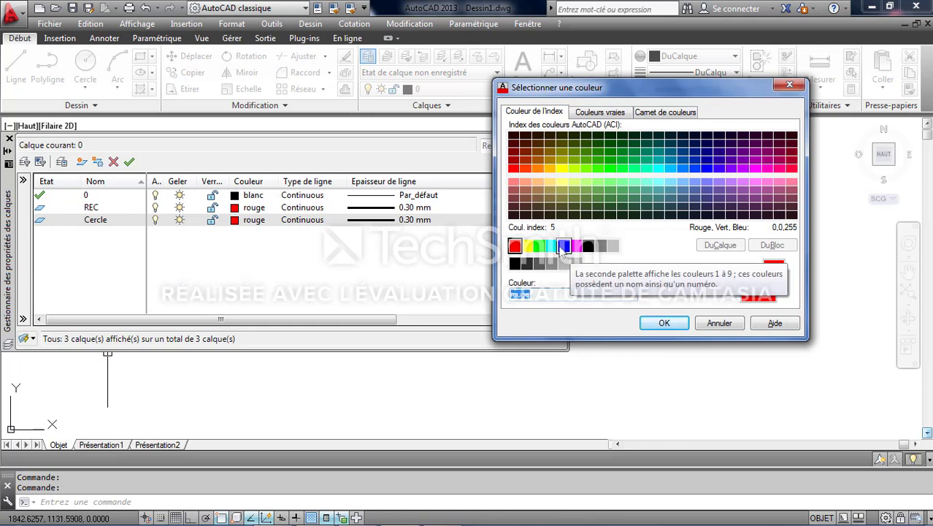
{"action": "left_click", "coordinate": [538, 245]}
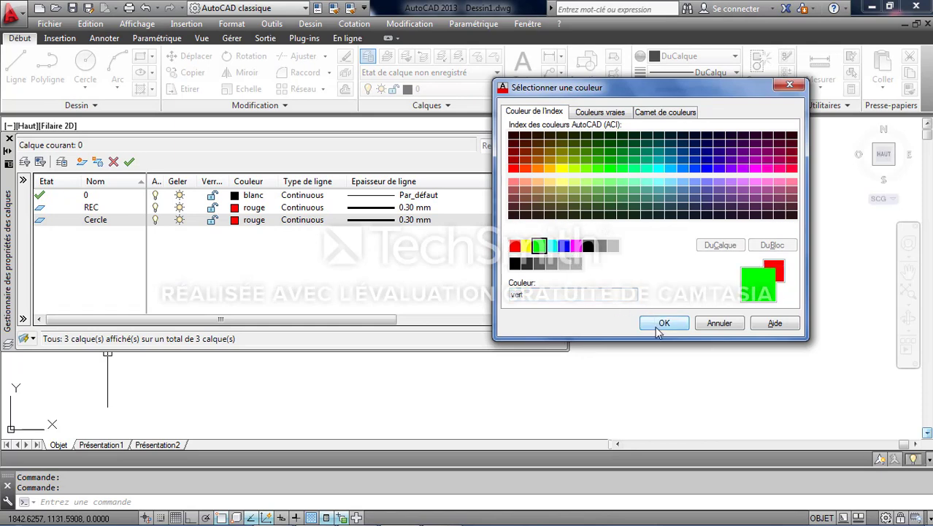
{"action": "left_click", "coordinate": [664, 323]}
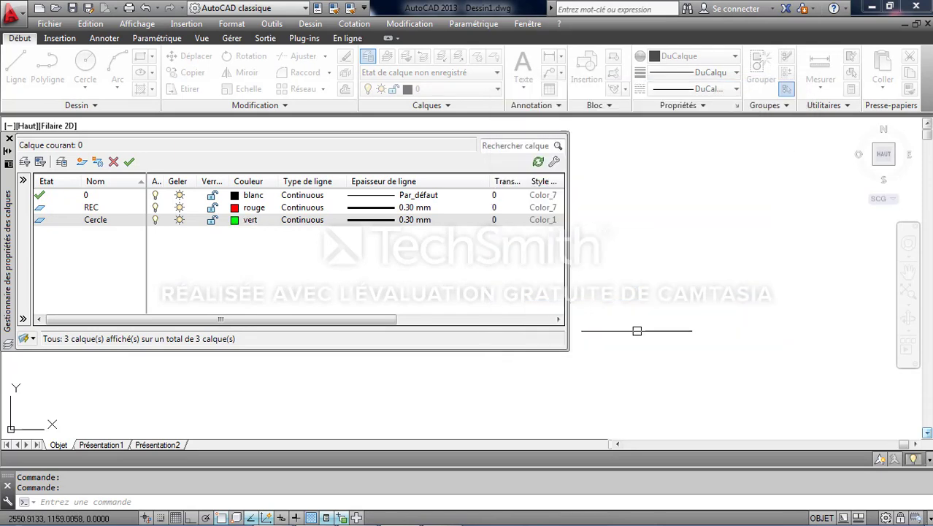
- Load the CACHE linetype from acadiso.lin and assign it to the Cercle layer
{"action": "left_click", "coordinate": [307, 221]}
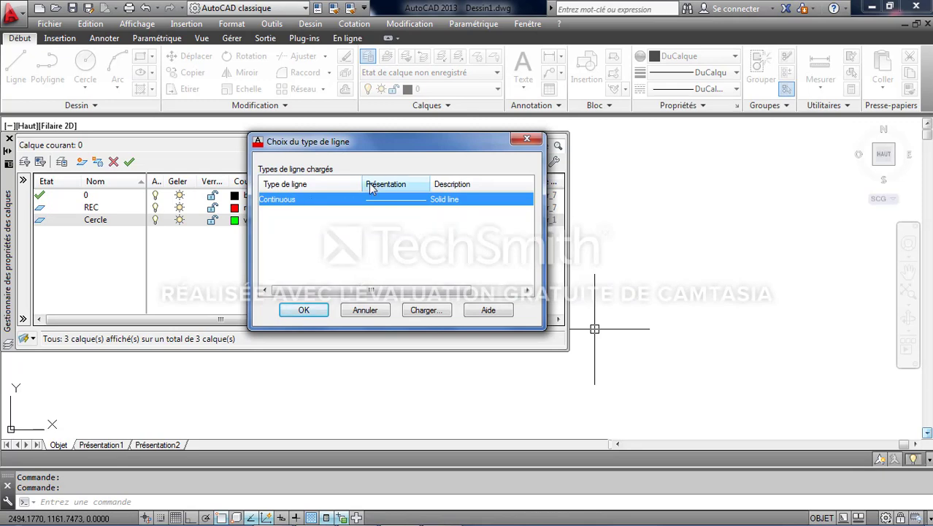
{"action": "left_click", "coordinate": [422, 313]}
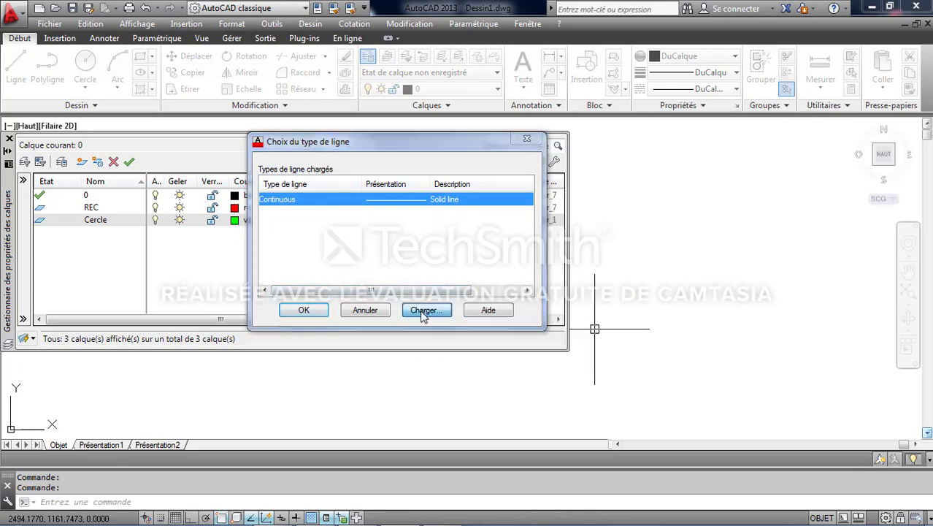
{"action": "scroll", "coordinate": [389, 246], "scroll_direction": "down", "scroll_amount": 5}
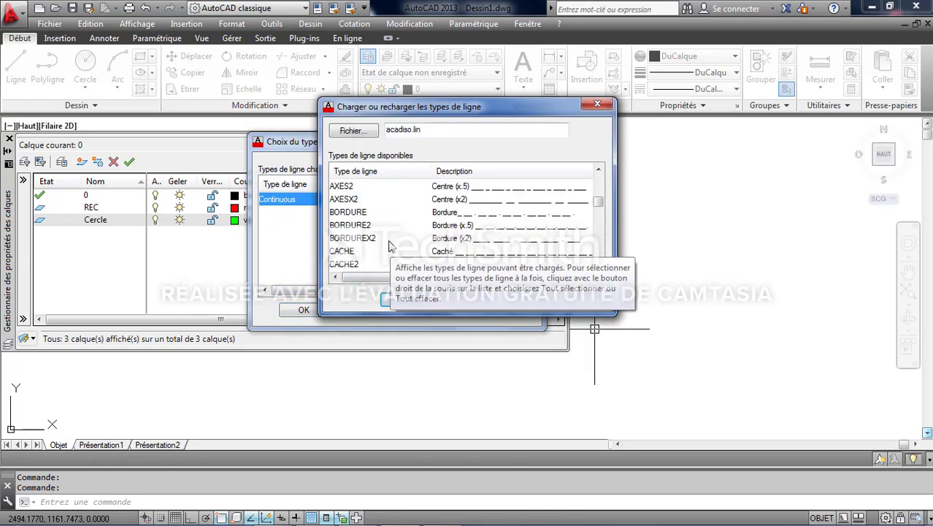
{"action": "scroll", "coordinate": [389, 246], "scroll_direction": "down", "scroll_amount": 2}
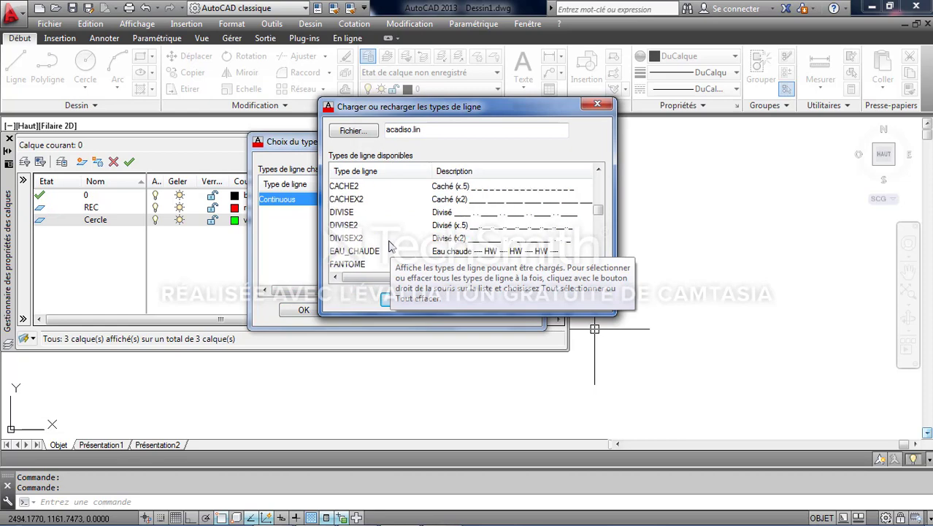
{"action": "left_click", "coordinate": [370, 188]}
{"action": "scroll", "coordinate": [368, 191], "scroll_direction": "up", "scroll_amount": 1}
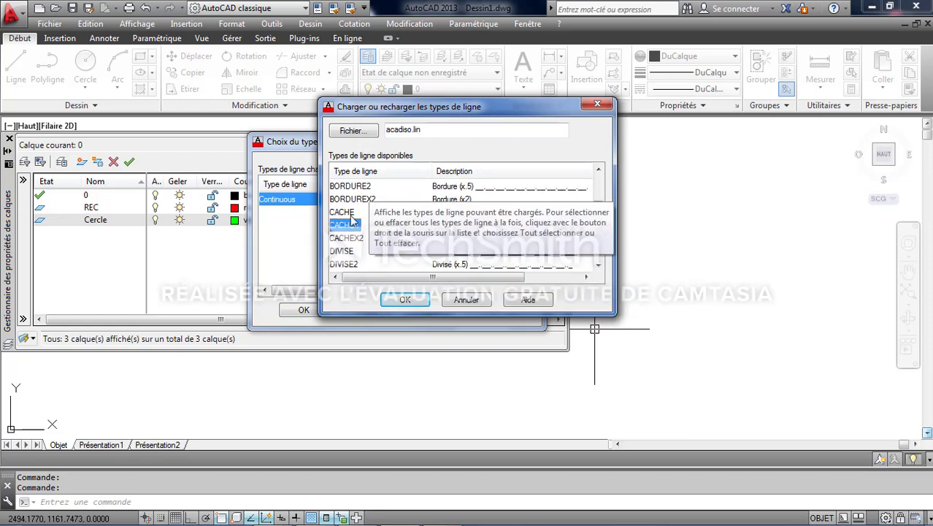
{"action": "left_click", "coordinate": [351, 213]}
{"action": "left_click", "coordinate": [405, 299]}
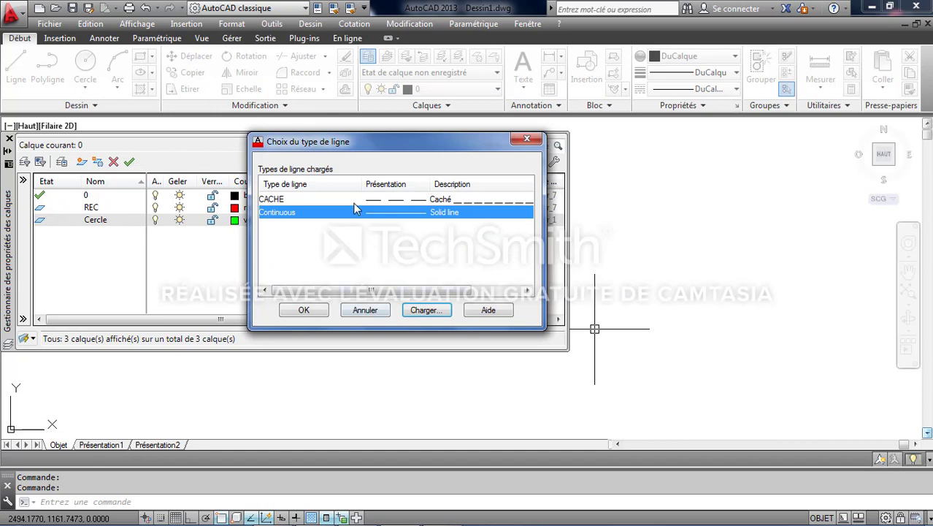
{"action": "left_click", "coordinate": [355, 200]}
{"action": "left_click", "coordinate": [304, 309]}
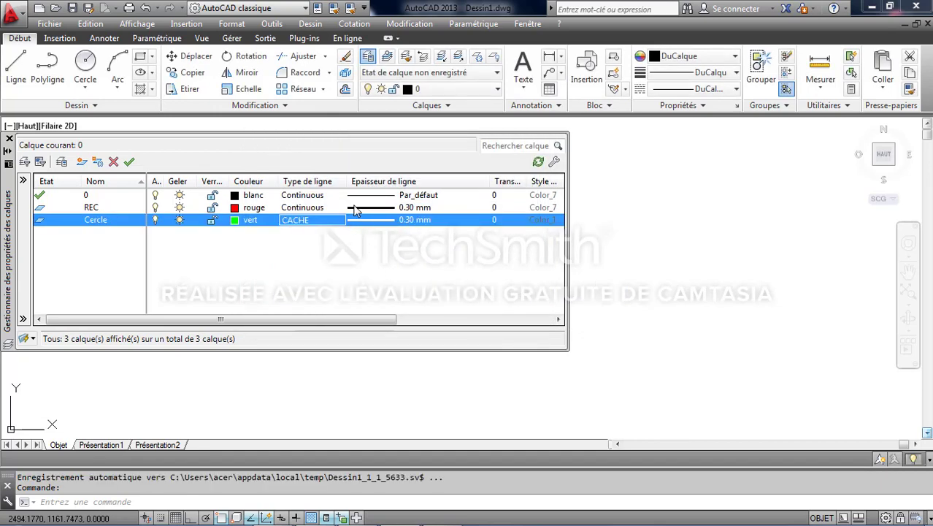
- Set the Cercle layer's lineweight to 0.50 mm and close the layer properties manager
{"action": "left_click", "coordinate": [372, 222]}
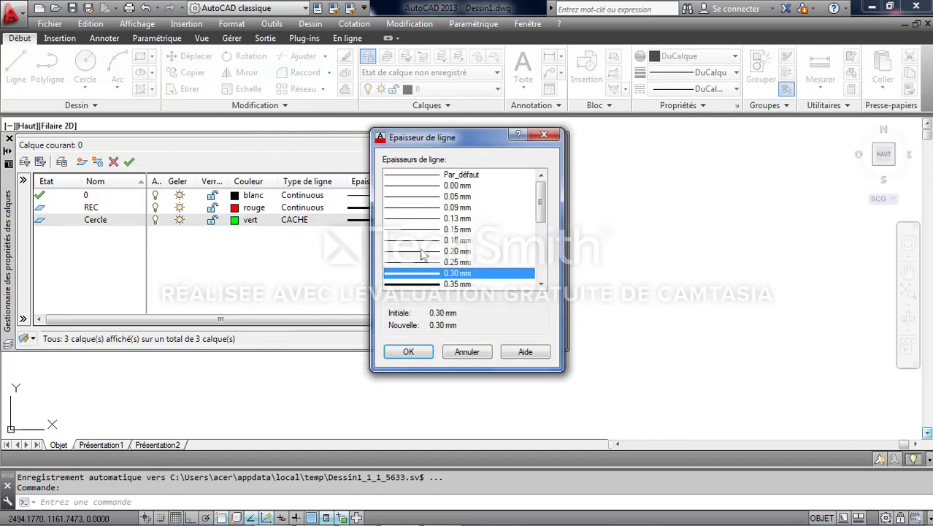
{"action": "scroll", "coordinate": [446, 267], "scroll_direction": "down", "scroll_amount": 1}
{"action": "scroll", "coordinate": [443, 266], "scroll_direction": "down", "scroll_amount": 1}
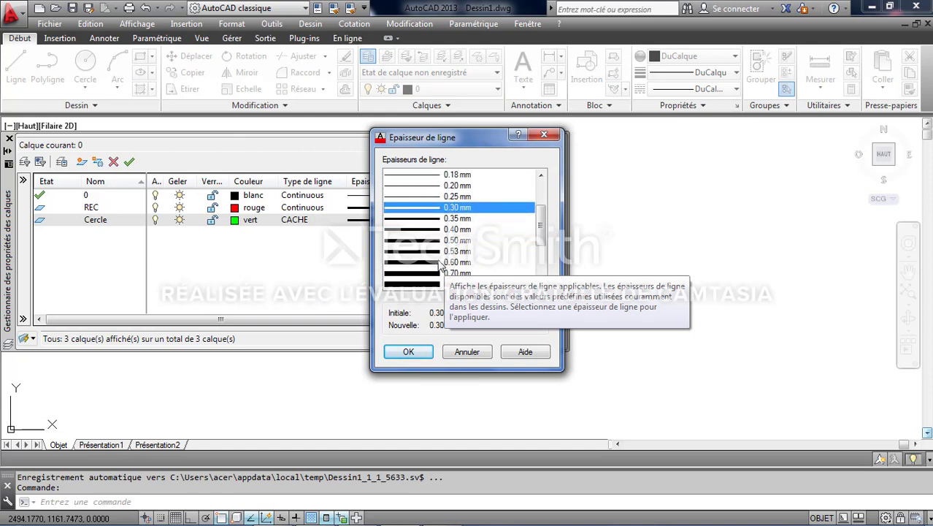
{"action": "left_click", "coordinate": [442, 240]}
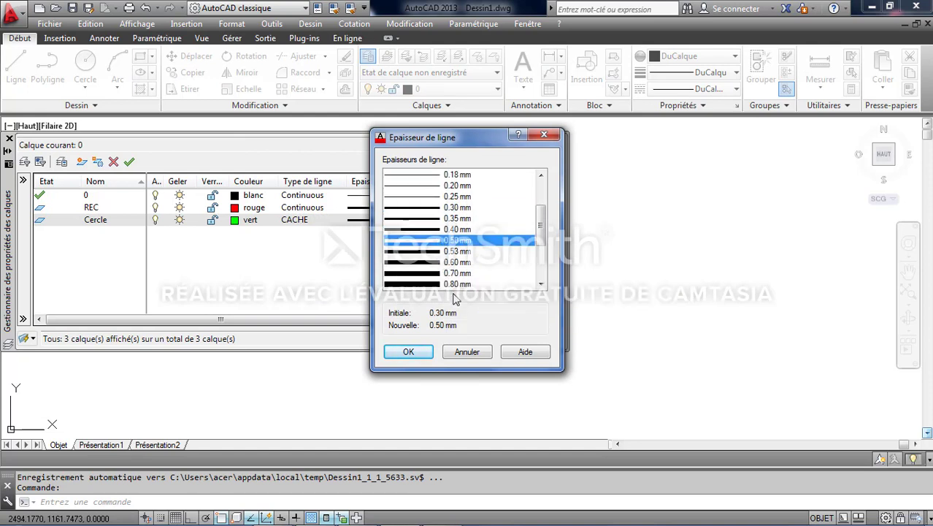
{"action": "left_click", "coordinate": [417, 351]}
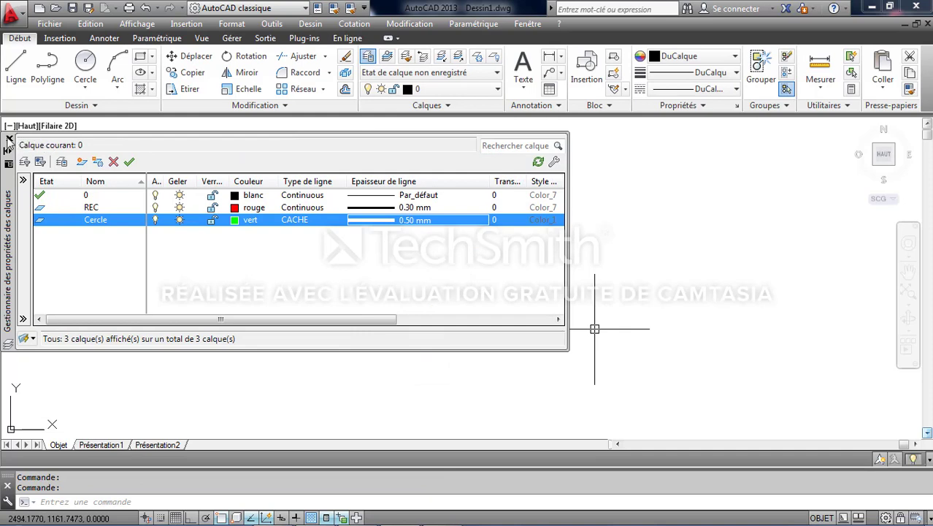
{"action": "left_click", "coordinate": [9, 138]}
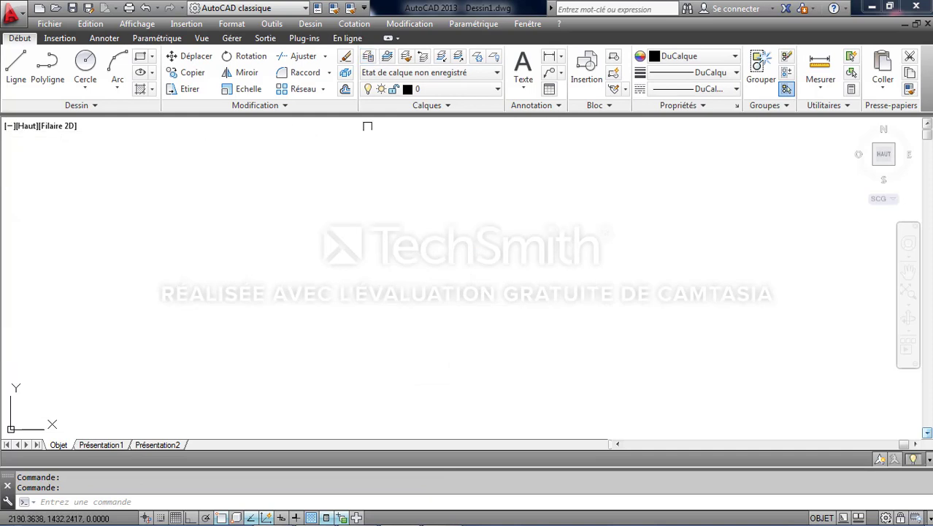
- Make the Cercle layer current and draw a circle with a radius of about 17.6 on it
{"action": "left_click", "coordinate": [437, 90]}
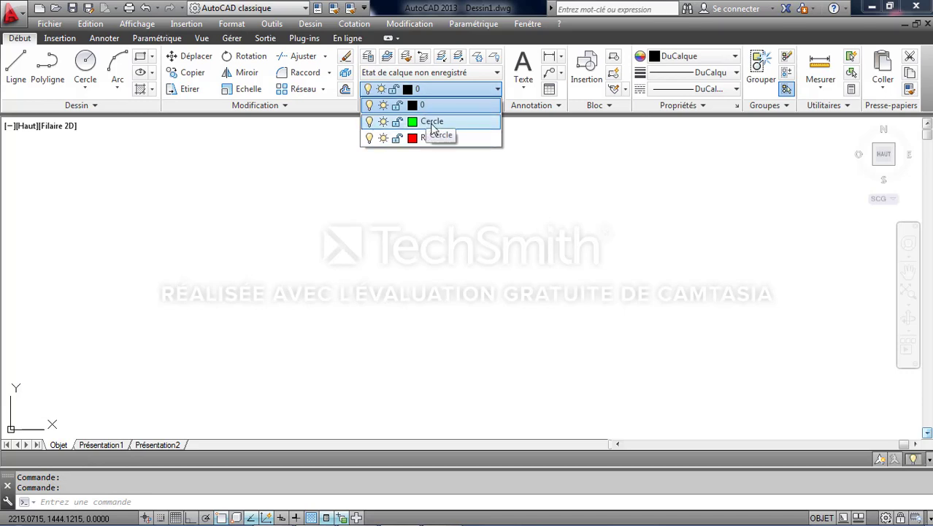
{"action": "left_click", "coordinate": [432, 123]}
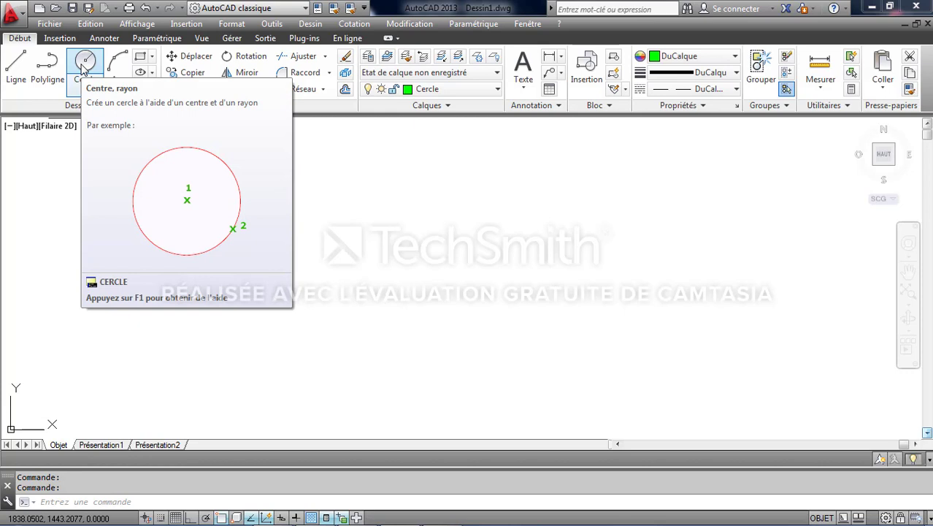
{"action": "left_click", "coordinate": [84, 62]}
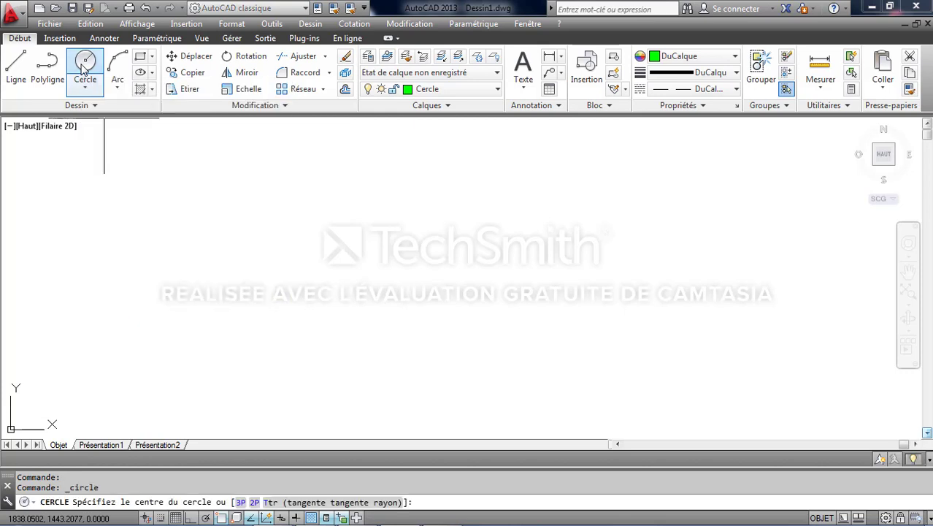
{"action": "left_click", "coordinate": [336, 277]}
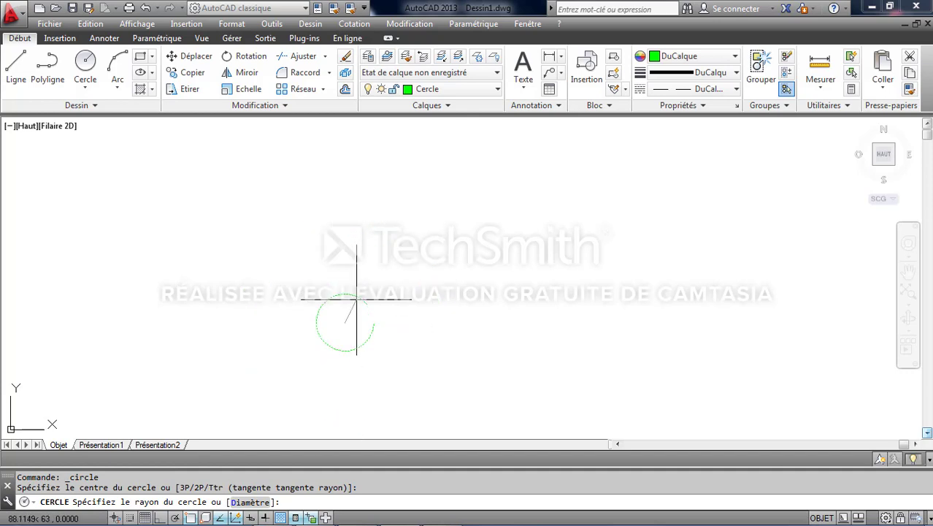
{"action": "middle_click_drag", "start_coordinate": [337, 254], "coordinate": [335, 231]}
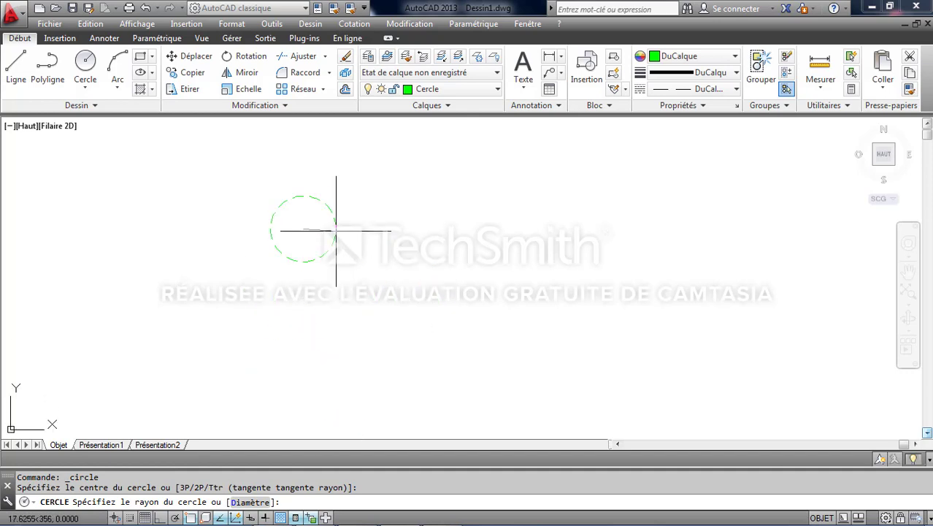
{"action": "left_click", "coordinate": [336, 230]}
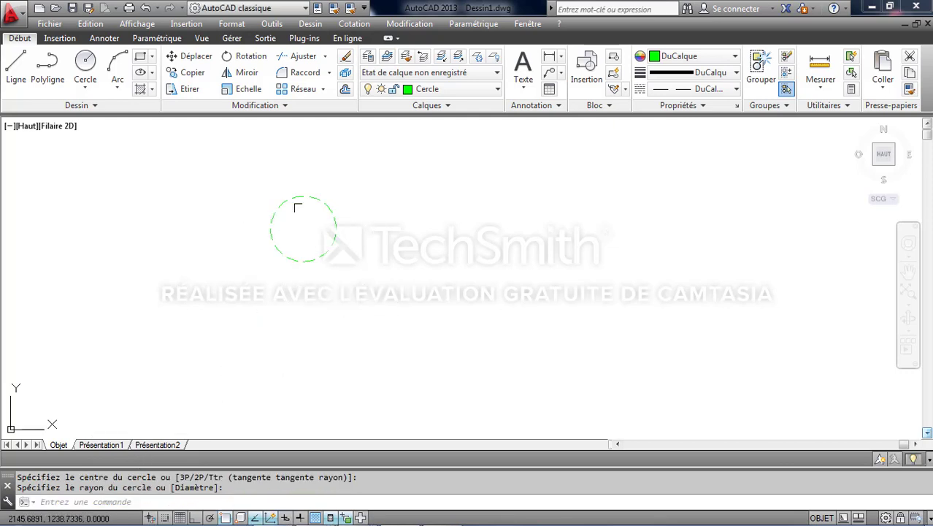
{"action": "middle_click_drag", "start_coordinate": [290, 244], "coordinate": [278, 254]}
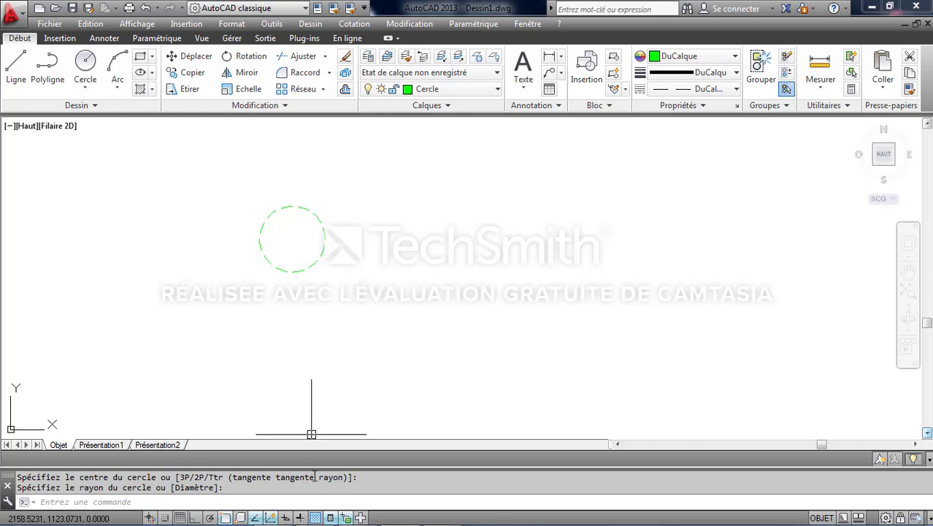
- Turn on the display of lineweights in the drawing
{"action": "left_click", "coordinate": [300, 518]}
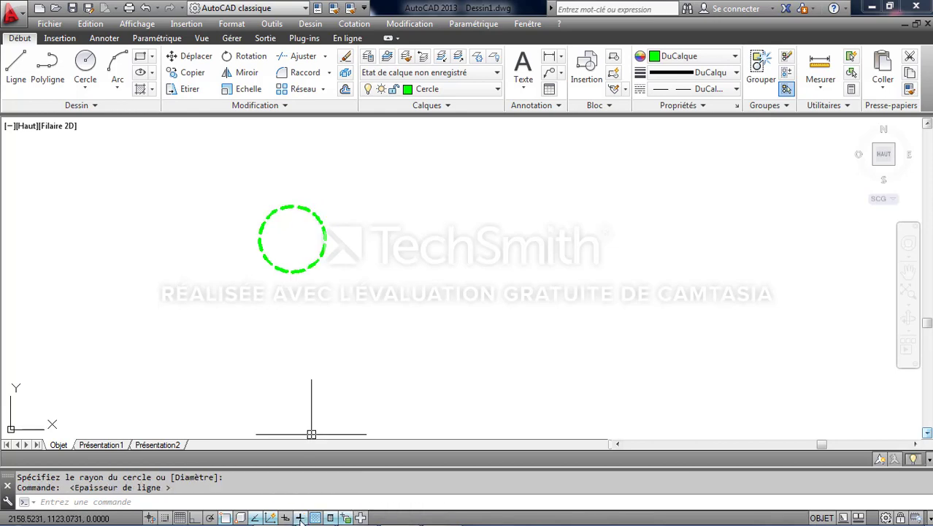
{"action": "scroll", "coordinate": [329, 240], "scroll_direction": "up", "scroll_amount": 4}
{"action": "middle_click_drag", "start_coordinate": [328, 240], "coordinate": [371, 275]}
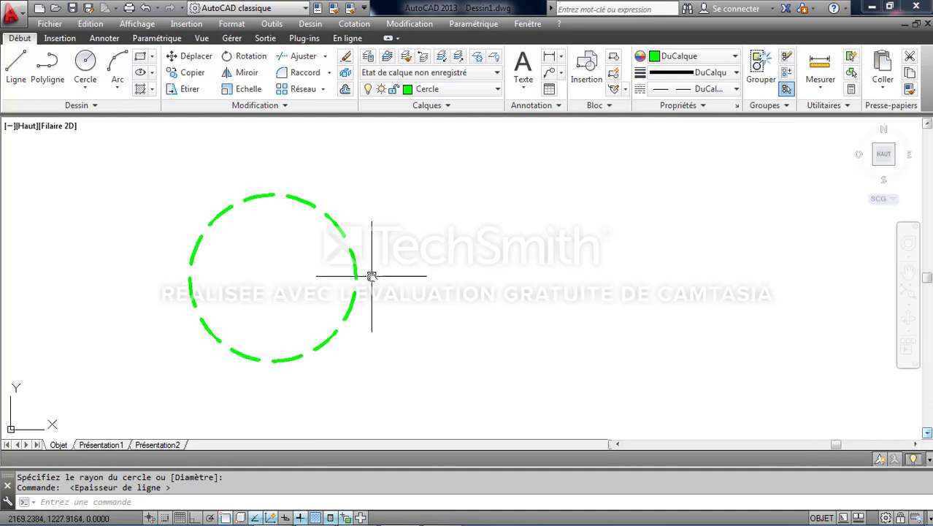
{"action": "scroll", "coordinate": [305, 230], "scroll_direction": "down", "scroll_amount": 1}
{"action": "scroll", "coordinate": [310, 256], "scroll_direction": "up", "scroll_amount": 1}
{"action": "middle_click_drag", "start_coordinate": [311, 262], "coordinate": [244, 275]}
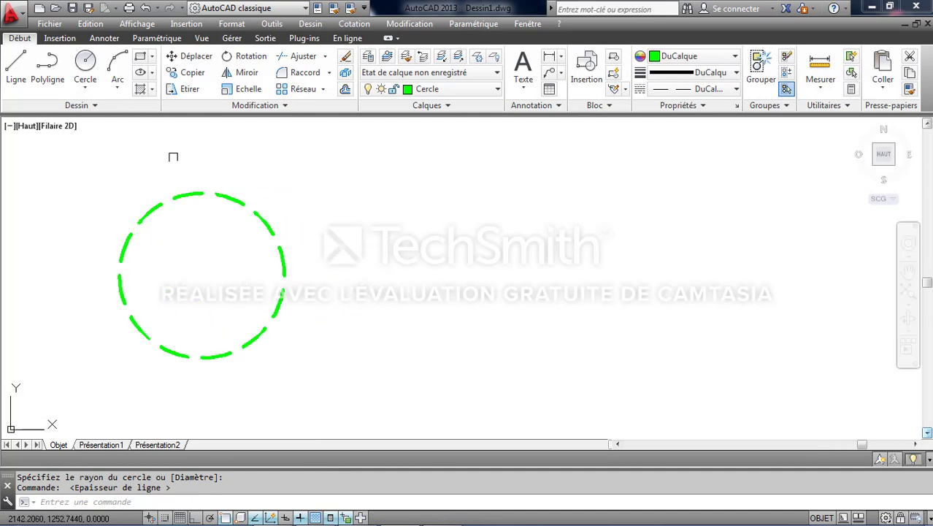
- Make the REC layer current and draw a wide rectangle to the right of the circle
{"action": "left_click", "coordinate": [442, 96]}
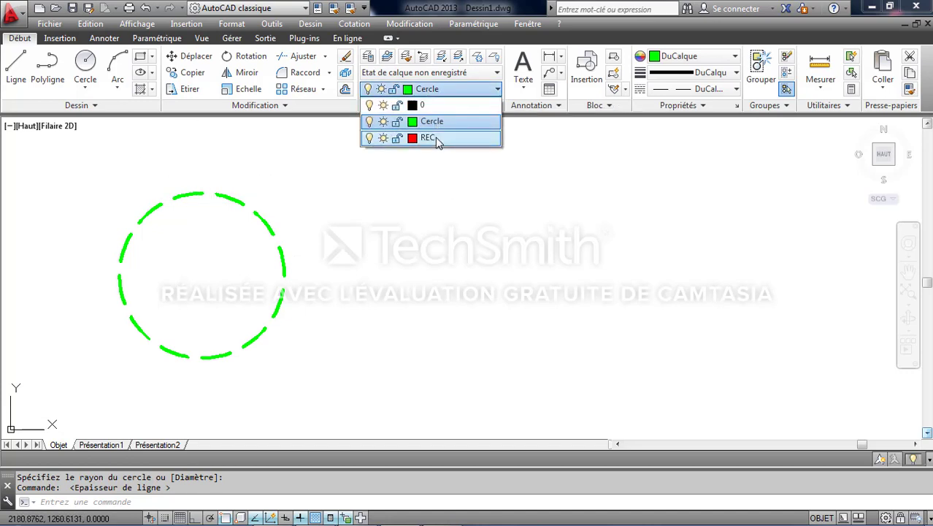
{"action": "left_click", "coordinate": [428, 138]}
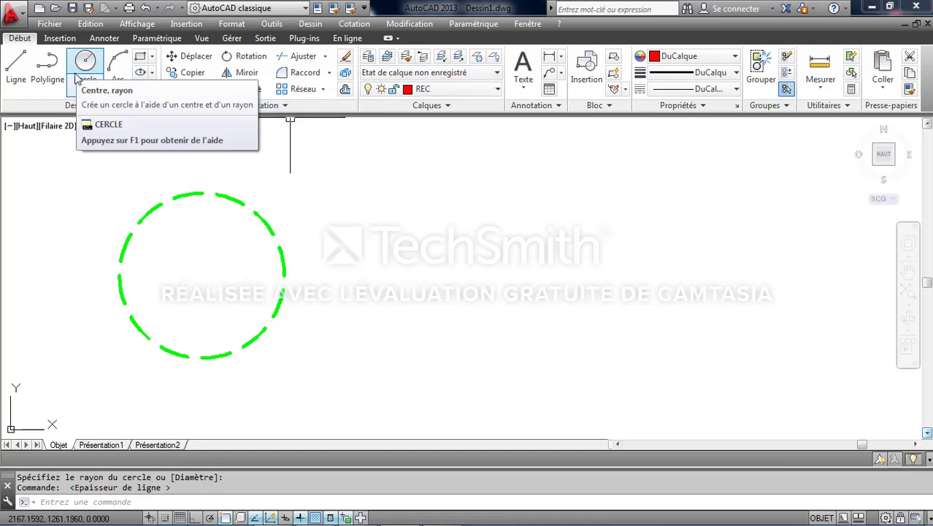
{"action": "left_click", "coordinate": [138, 57]}
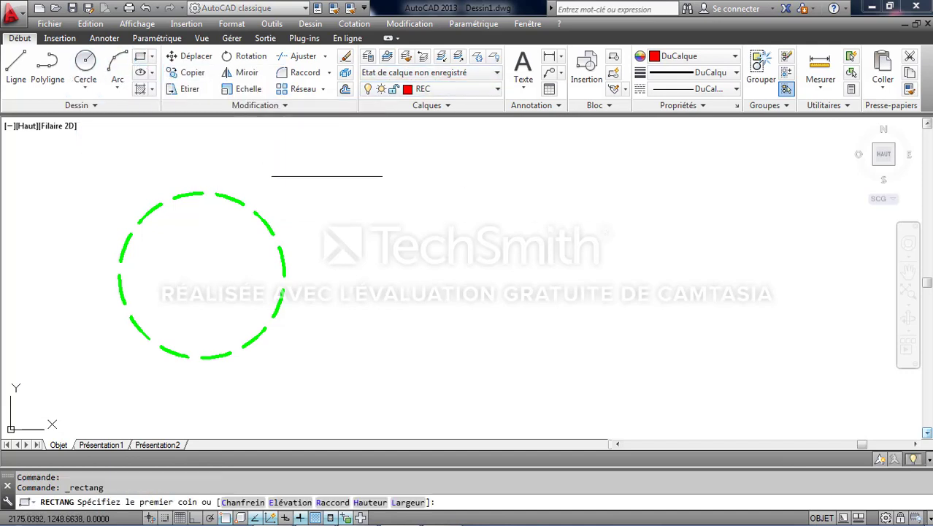
{"action": "left_click", "coordinate": [379, 202]}
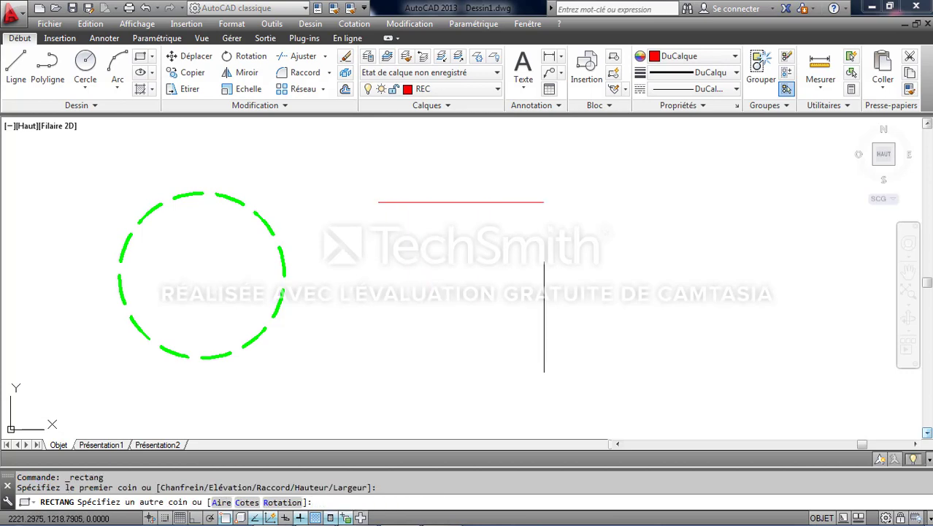
{"action": "left_click", "coordinate": [747, 341]}
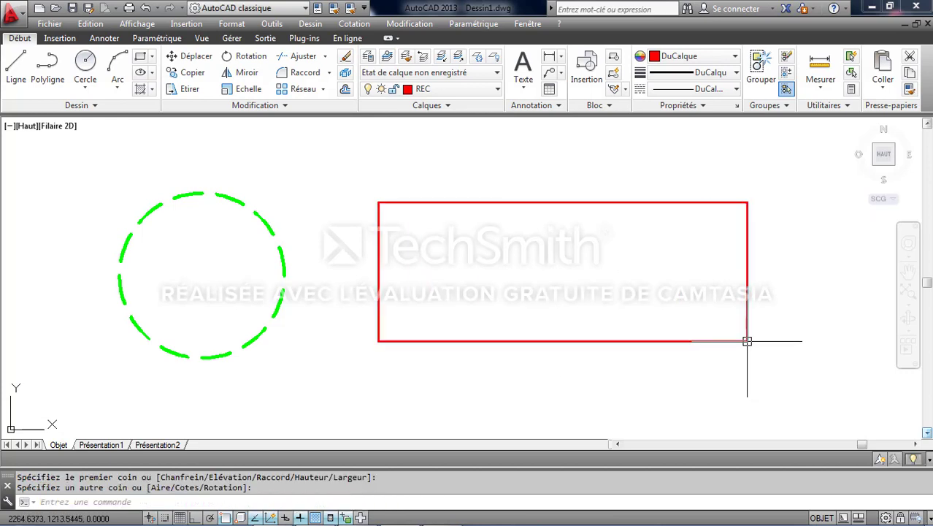
{"action": "scroll", "coordinate": [395, 265], "scroll_direction": "down", "scroll_amount": 4}
{"action": "scroll", "coordinate": [396, 265], "scroll_direction": "up", "scroll_amount": 4}
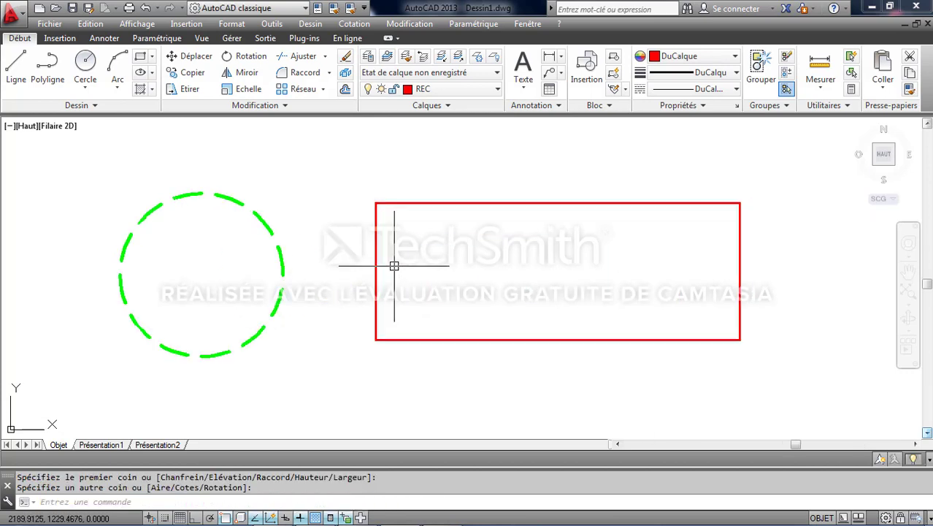
{"action": "mouse_move", "coordinate": [435, 269]}
{"action": "middle_mouse_down"}
{"action": "mouse_move", "coordinate": [470, 267]}
{"action": "mouse_move", "coordinate": [433, 285]}
{"action": "middle_mouse_up"}
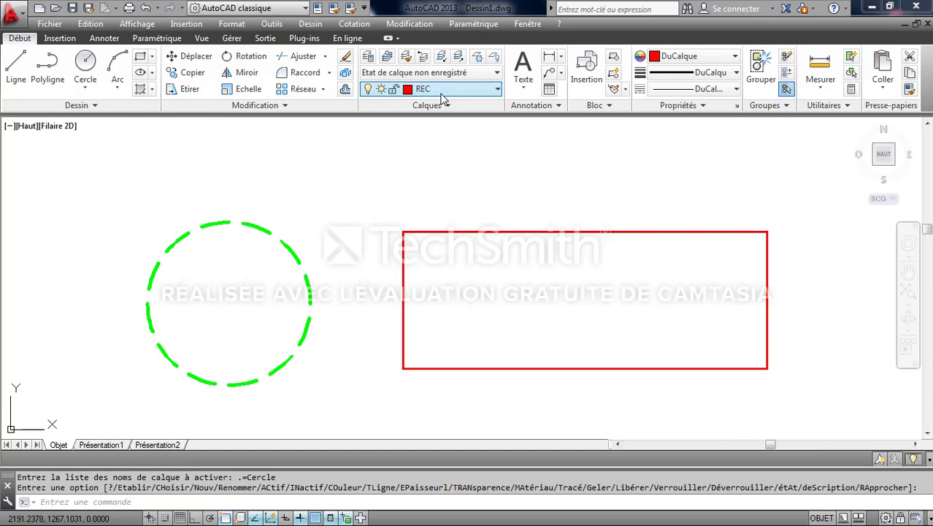
- Turn the Cercle layer off and back on
{"action": "left_click", "coordinate": [440, 91]}
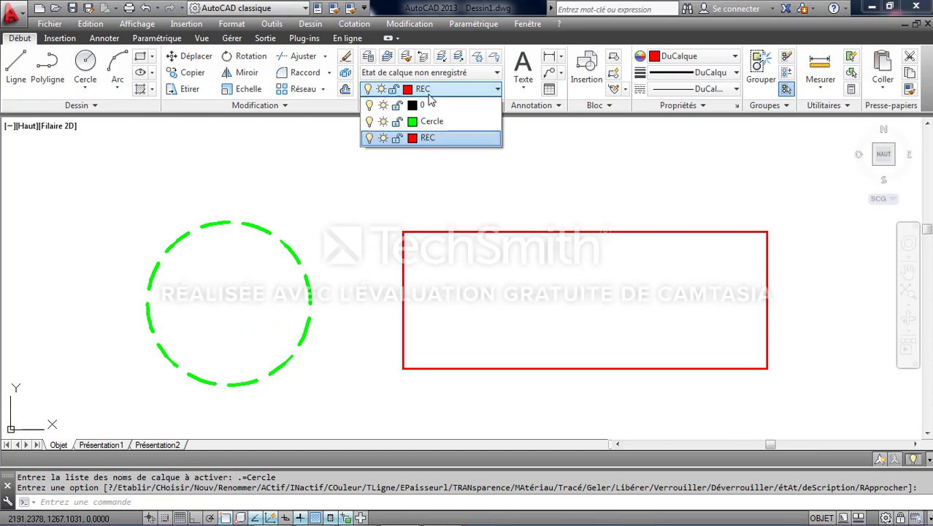
{"action": "left_click", "coordinate": [370, 121]}
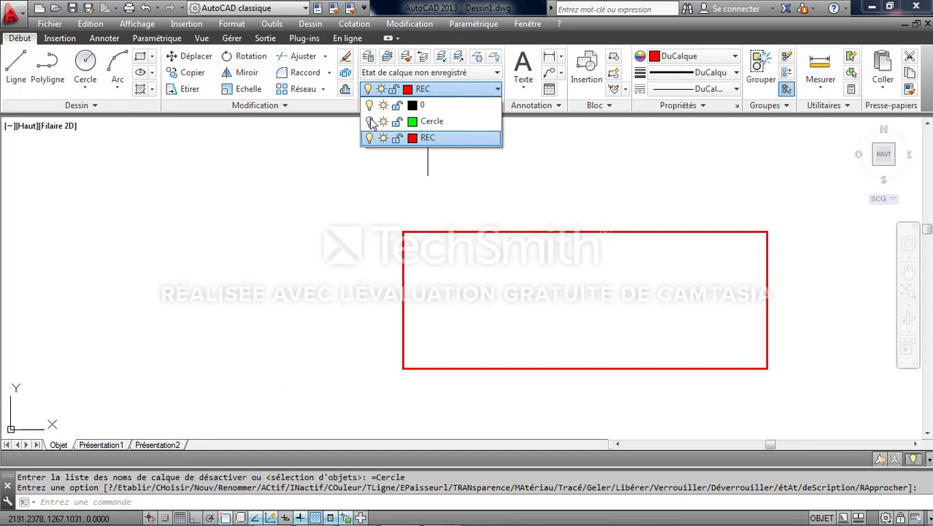
{"action": "left_click", "coordinate": [369, 122]}
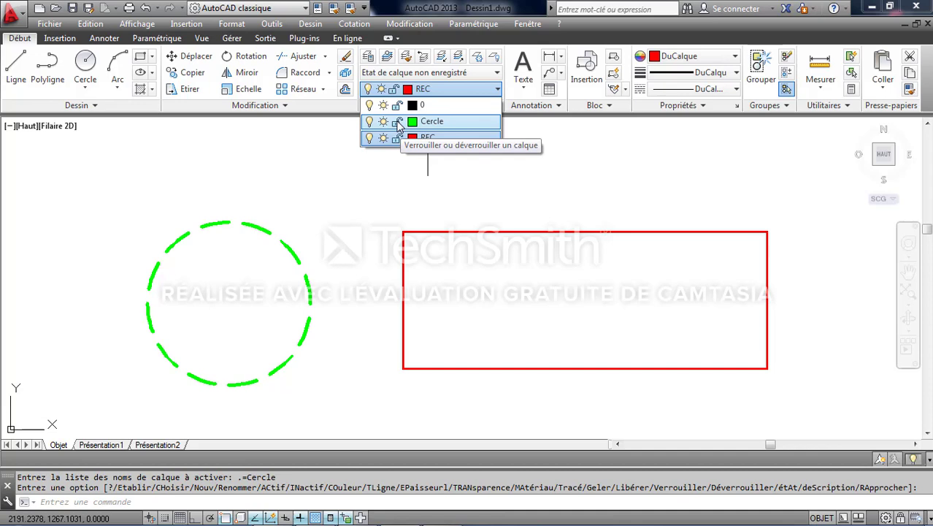
- Lock the Cercle layer, select the circle and close its quick properties
{"action": "left_click", "coordinate": [396, 122]}
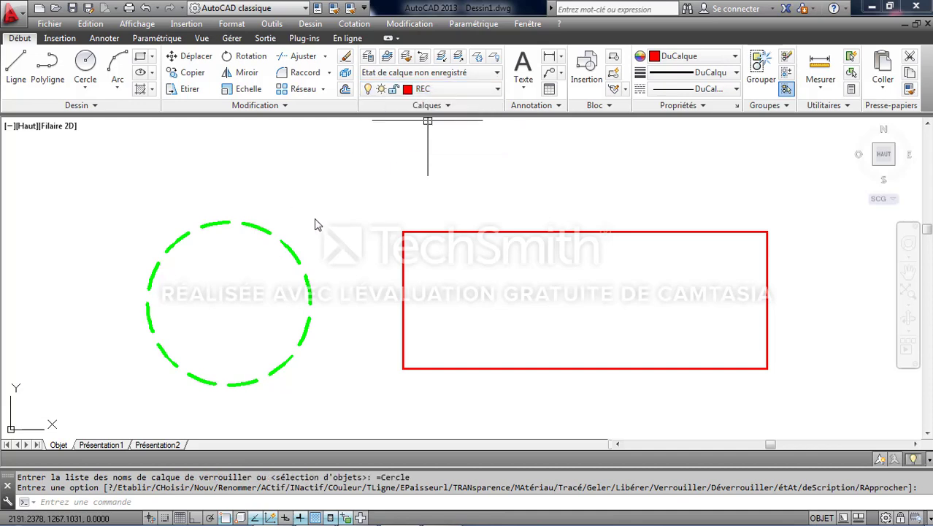
{"action": "left_click", "coordinate": [285, 241]}
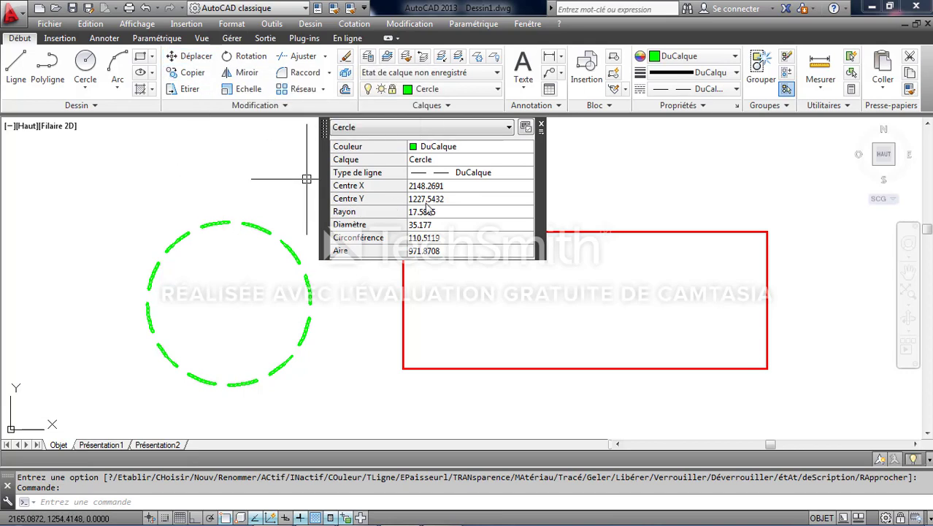
{"action": "left_click", "coordinate": [541, 126]}
- Unlock the Cercle layer, close the circle's quick properties and clear the selection
{"action": "left_click", "coordinate": [454, 88]}
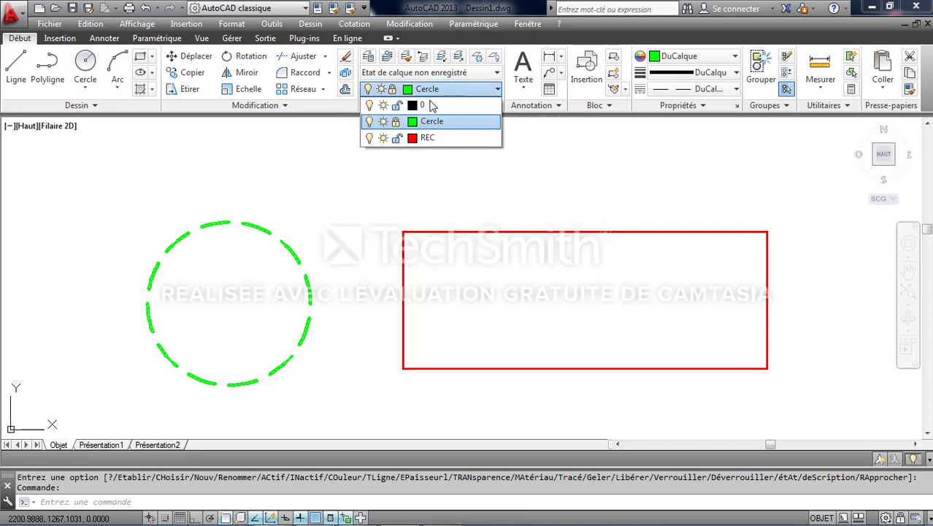
{"action": "left_click", "coordinate": [394, 122]}
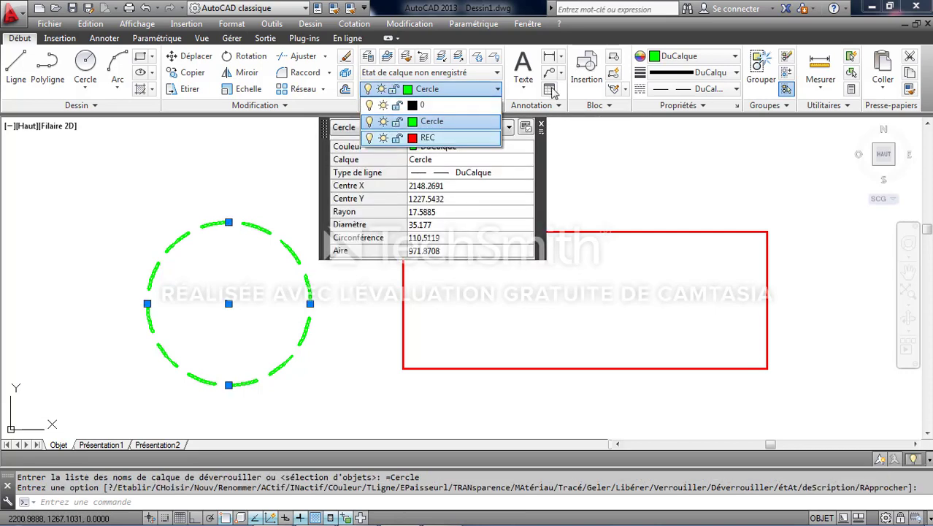
{"action": "left_click", "coordinate": [544, 129]}
{"action": "left_click", "coordinate": [541, 128]}
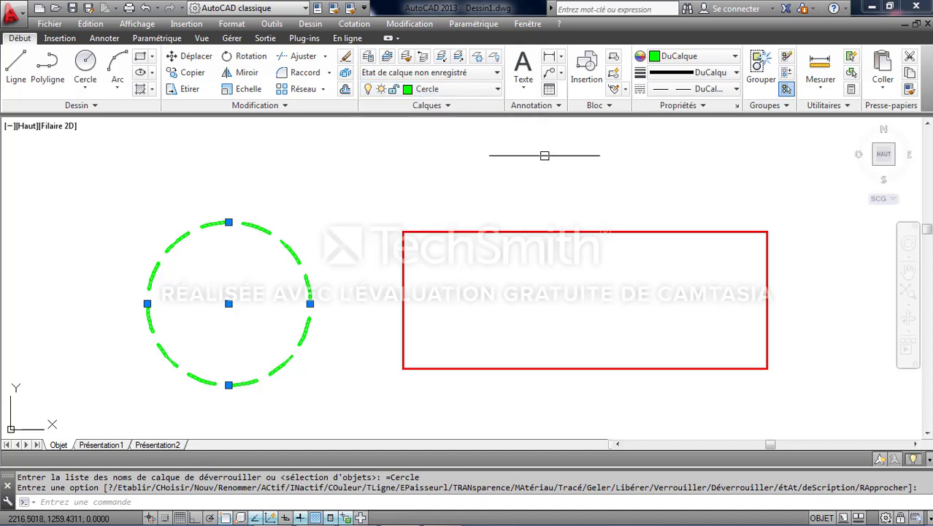
{"action": "key", "text": "Escape"}
{"action": "key", "text": "Escape"}
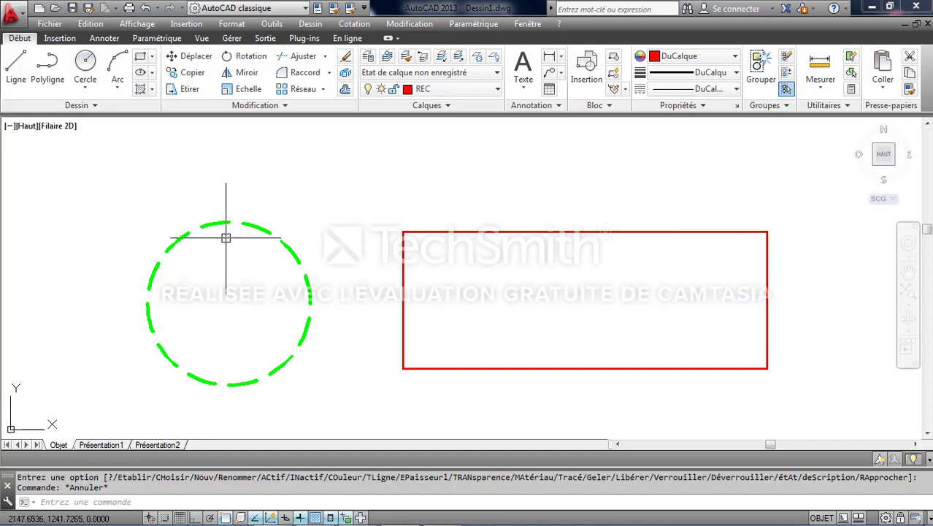
- Match the circle's properties onto the red rectangle and undo the change
{"action": "middle_click_drag", "start_coordinate": [411, 263], "coordinate": [389, 235]}
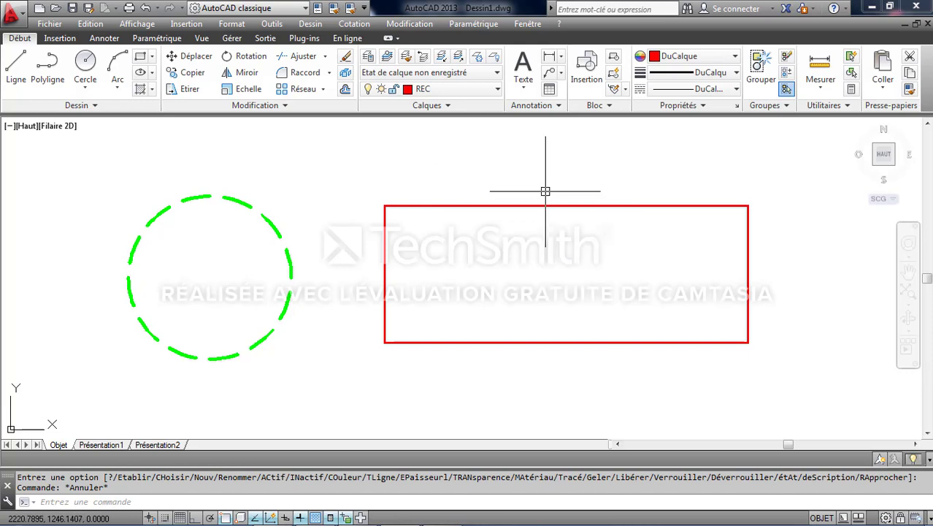
{"action": "left_click", "coordinate": [910, 91]}
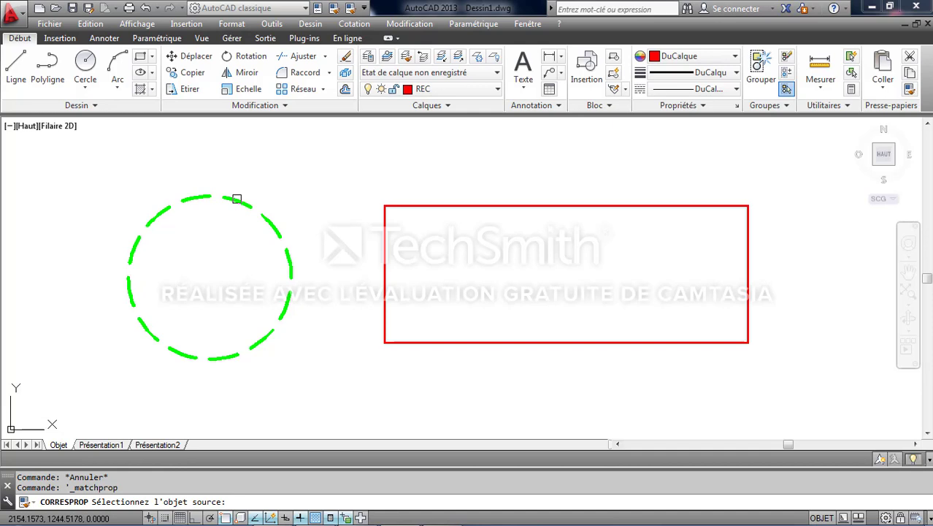
{"action": "left_click", "coordinate": [237, 198]}
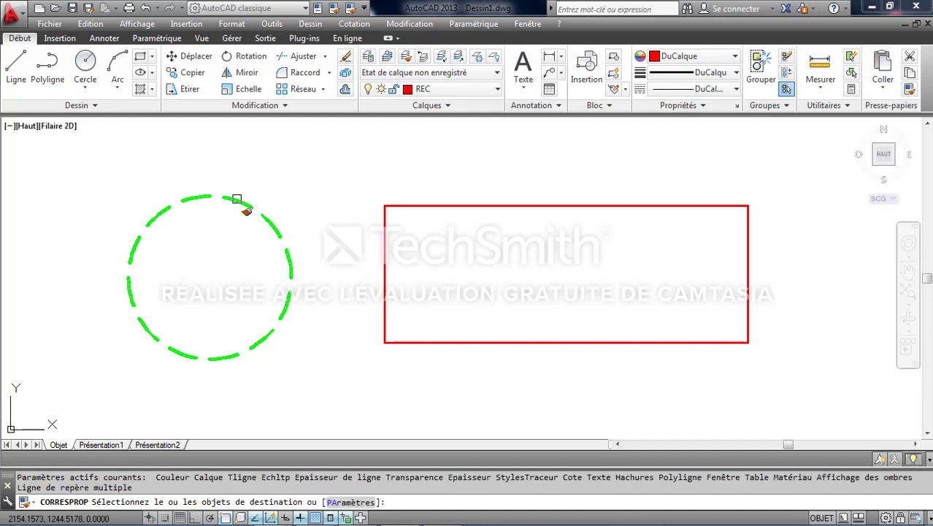
{"action": "left_click", "coordinate": [474, 206]}
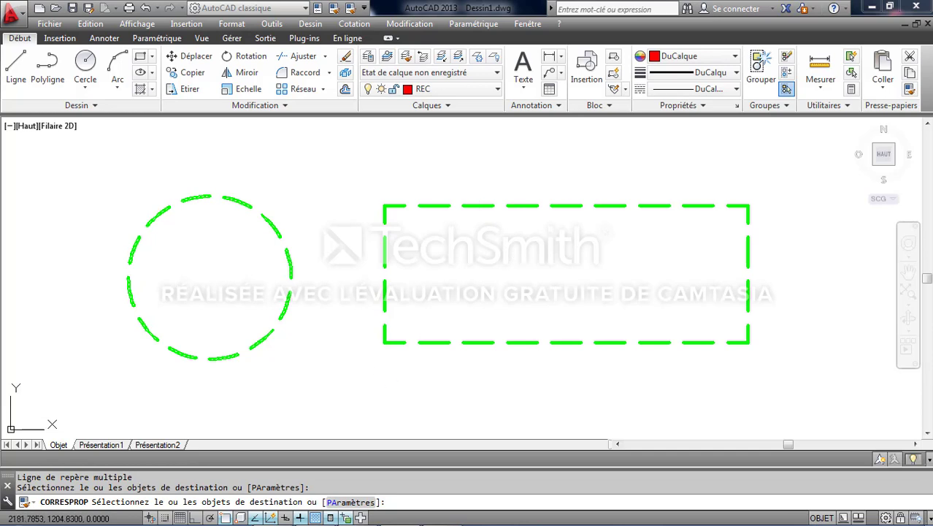
{"action": "key", "text": "Escape"}
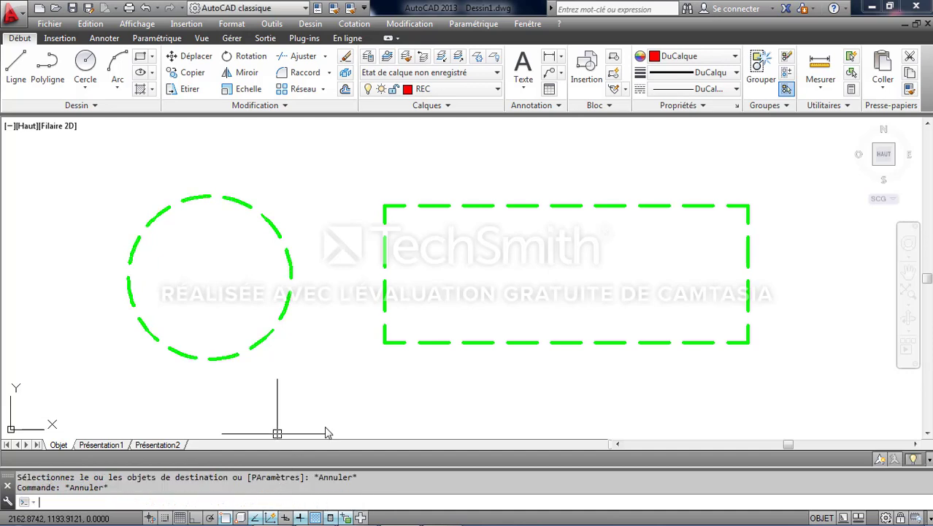
{"action": "left_click", "coordinate": [151, 7]}
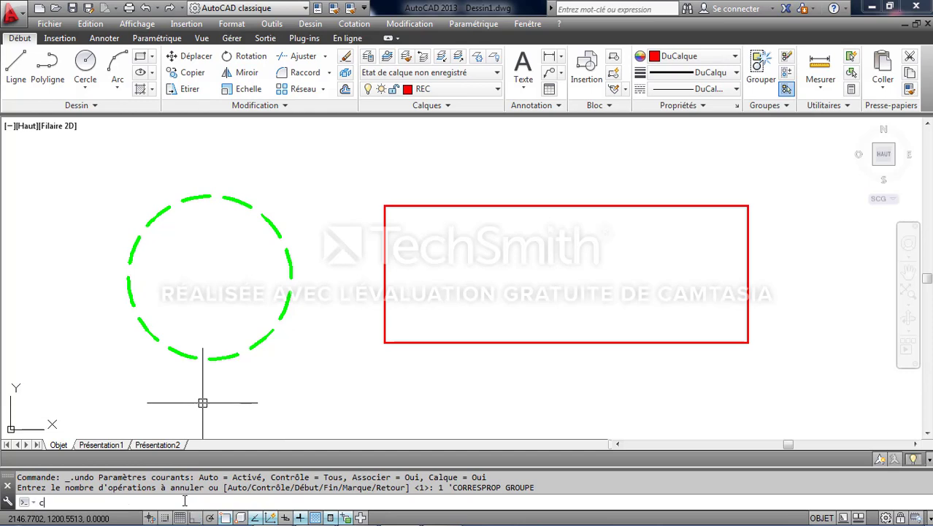
- Apply the circle's properties to the rectangle with the CORRESPROP command
{"action": "type", "text": "corre"}
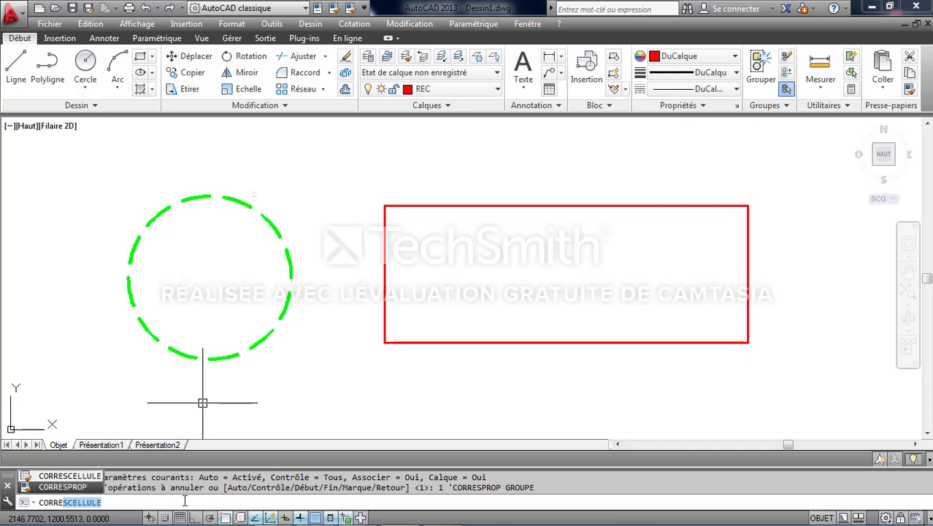
{"action": "type", "text": "p"}
{"action": "left_click", "coordinate": [79, 483]}
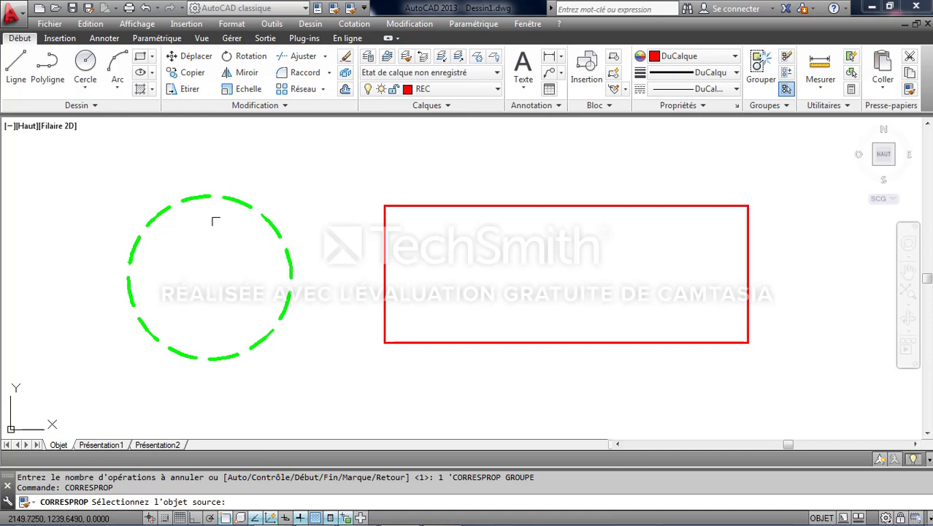
{"action": "left_click", "coordinate": [245, 199]}
{"action": "left_click", "coordinate": [468, 208]}
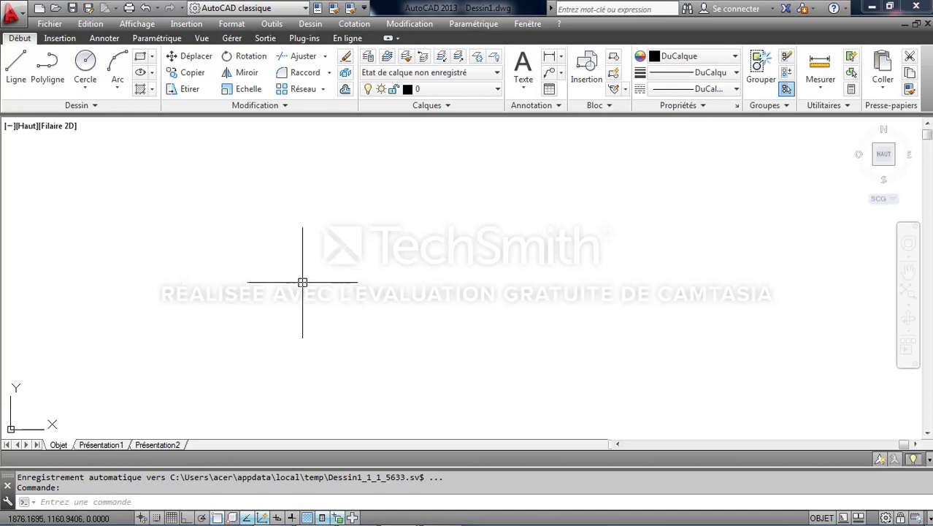
- Open the DesignCenter and close it, first directly and again through the ADCENTER command
{"action": "key", "text": "ctrl+2"}
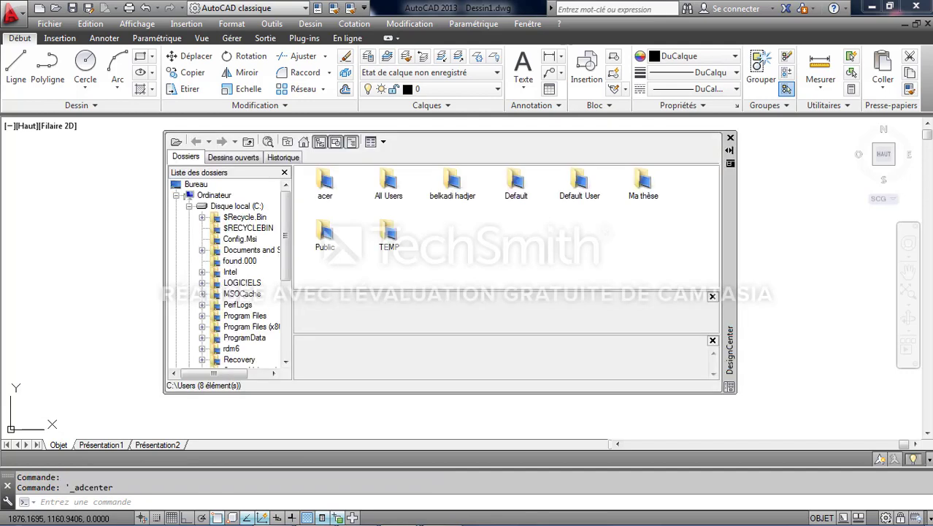
{"action": "left_click", "coordinate": [730, 138]}
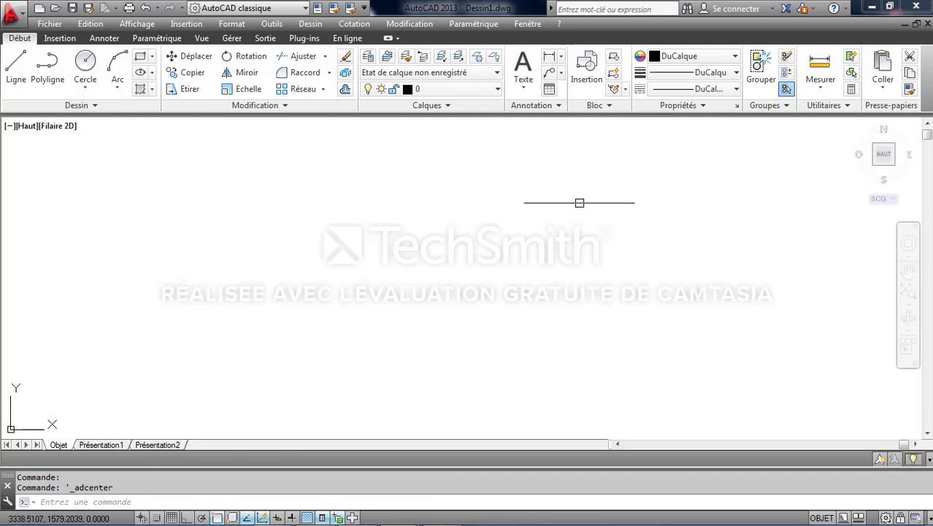
{"action": "left_click", "coordinate": [59, 503]}
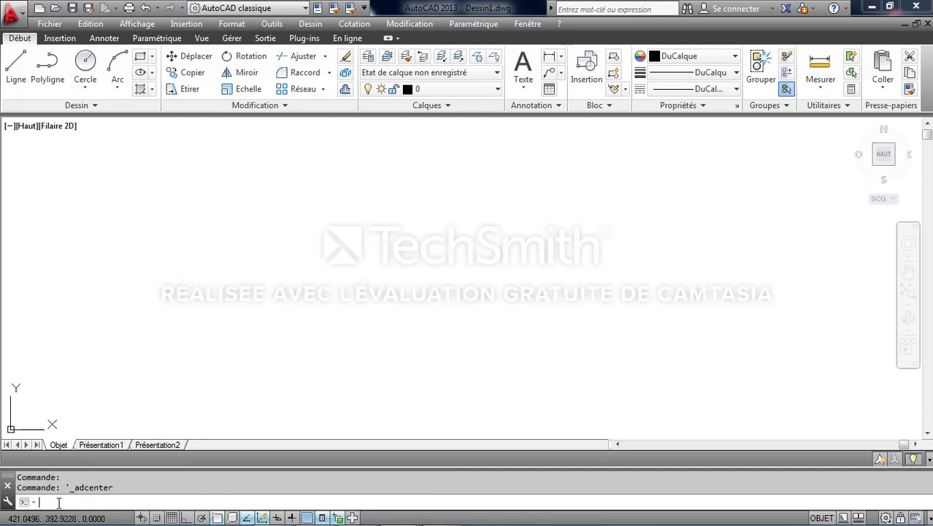
{"action": "type", "text": "adcenter"}
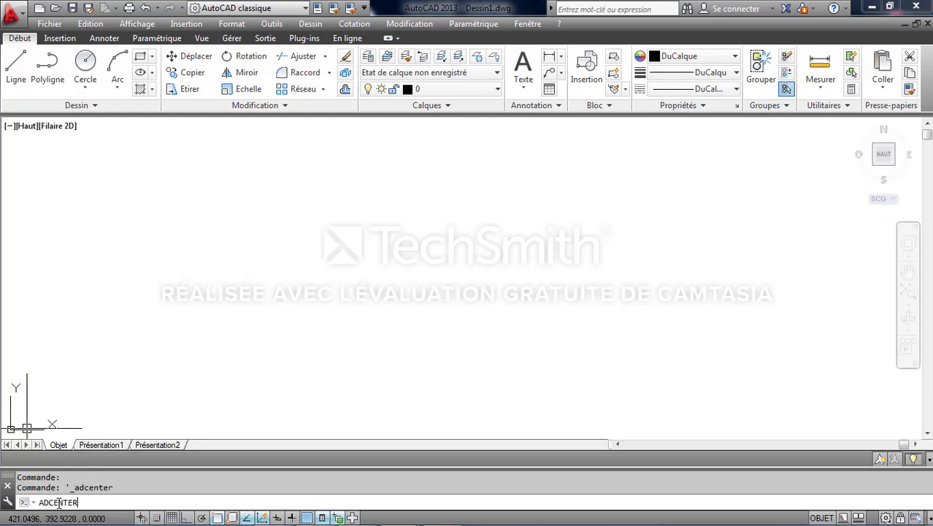
{"action": "key", "text": "Return"}
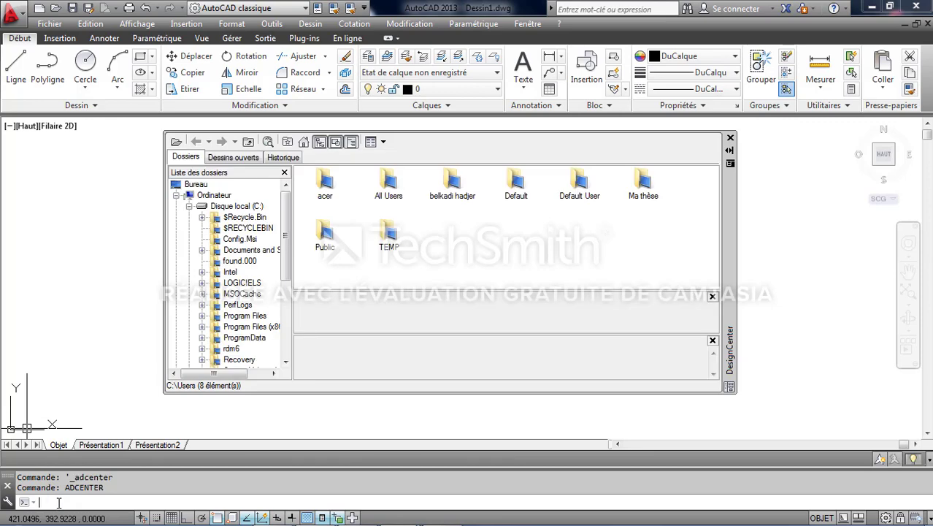
{"action": "left_click", "coordinate": [731, 138]}
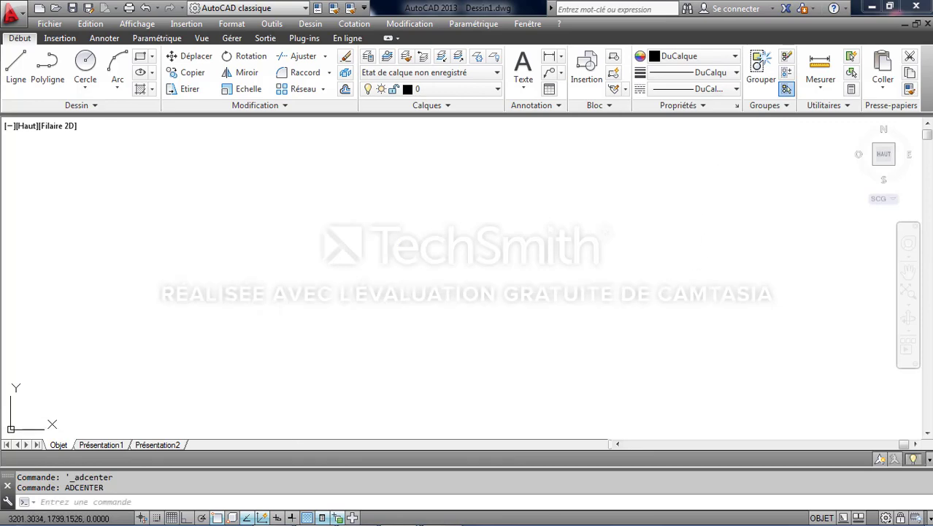
- Open the DesignCenter palette and look through its folder tree, selecting the Config.Msi folder
{"action": "left_click", "coordinate": [269, 26]}
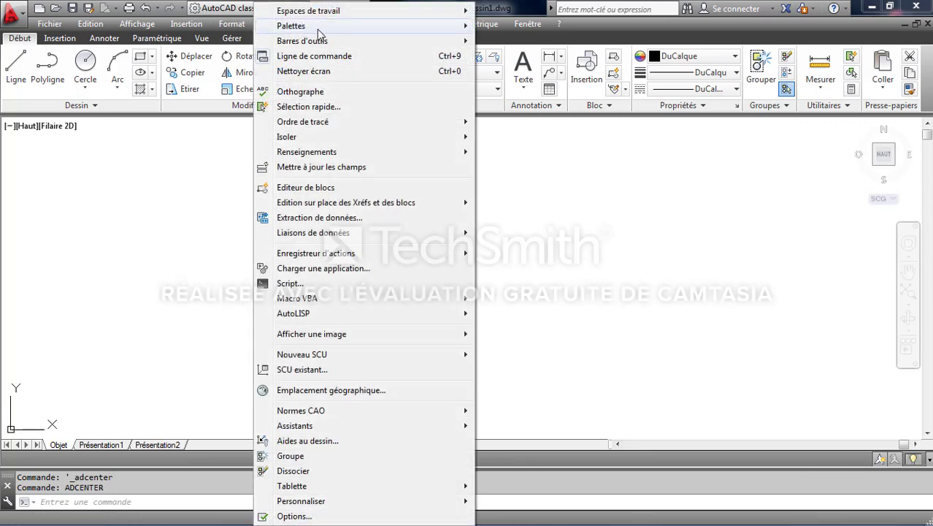
{"action": "mouse_move", "coordinate": [446, 27]}
{"action": "left_click", "coordinate": [521, 153]}
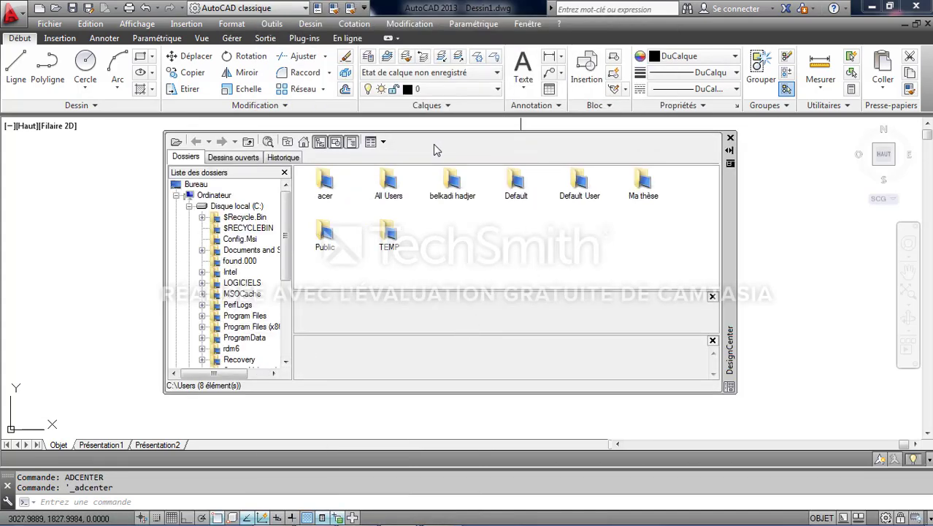
{"action": "left_click", "coordinate": [242, 240]}
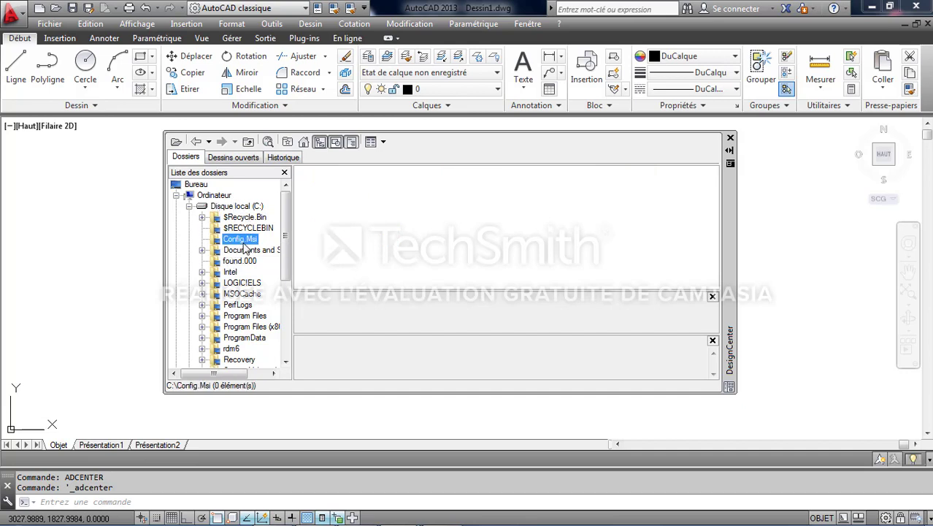
{"action": "scroll", "coordinate": [271, 273], "scroll_direction": "down", "scroll_amount": 1}
{"action": "scroll", "coordinate": [276, 268], "scroll_direction": "up", "scroll_amount": 1}
- Display the layers of the open drawing BLOC A1 commerce+logements.dwg in the DesignCenter as a compact list
{"action": "left_click", "coordinate": [234, 158]}
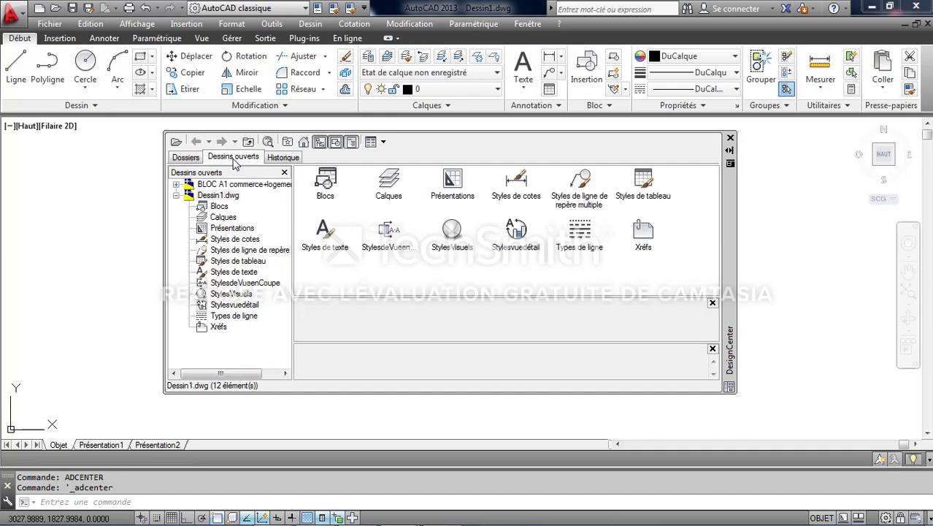
{"action": "left_click", "coordinate": [232, 185]}
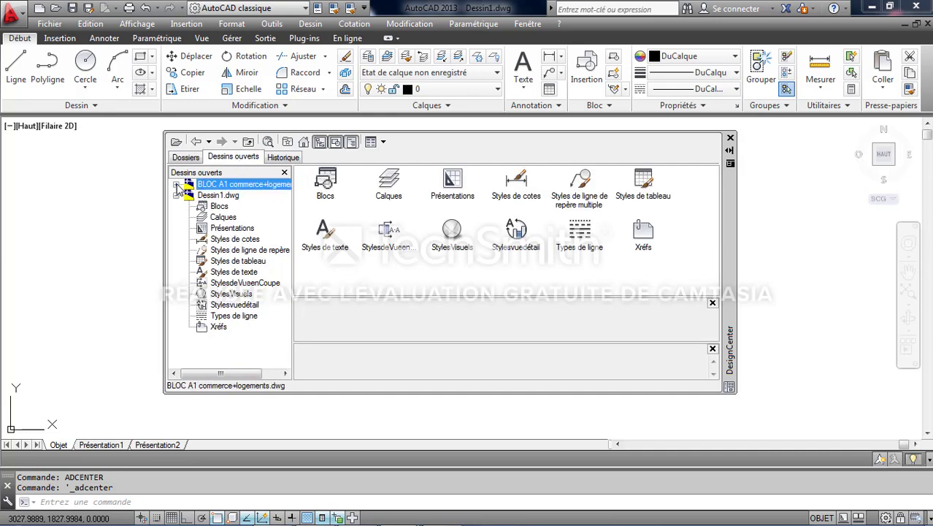
{"action": "left_click", "coordinate": [176, 185]}
{"action": "double_click", "coordinate": [237, 188]}
{"action": "double_click", "coordinate": [240, 187]}
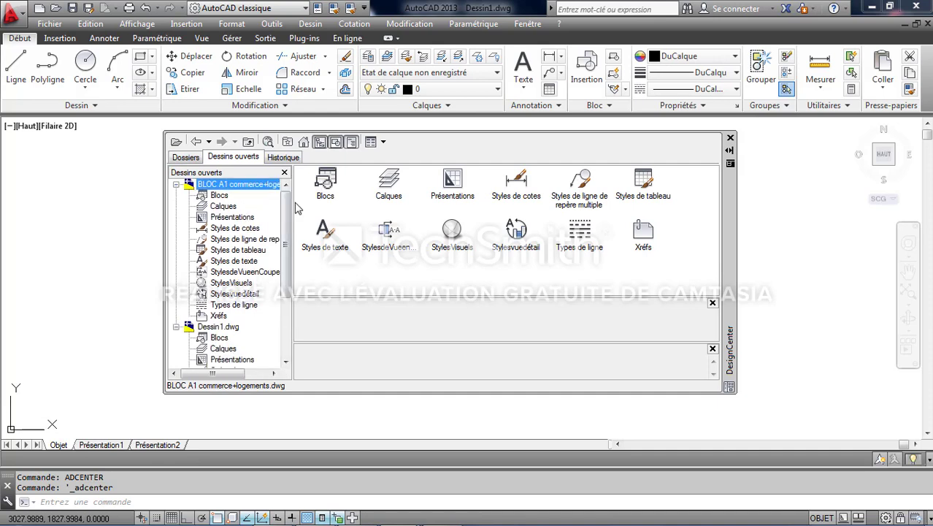
{"action": "double_click", "coordinate": [389, 190]}
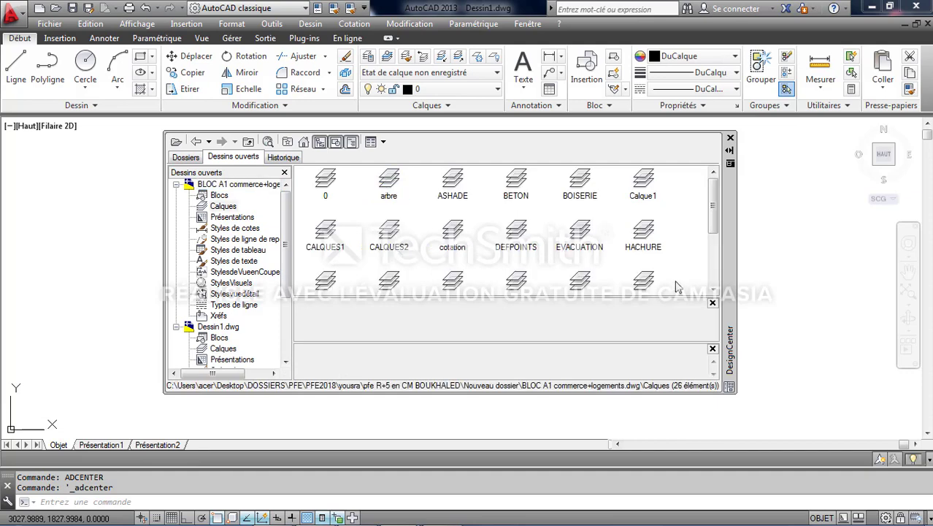
{"action": "scroll", "coordinate": [642, 270], "scroll_direction": "down", "scroll_amount": 2}
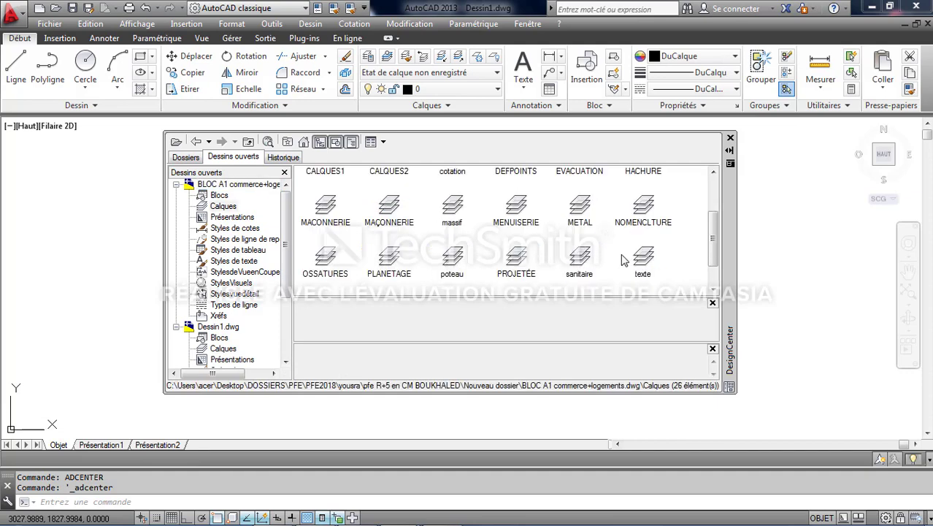
{"action": "left_click", "coordinate": [372, 142]}
{"action": "left_click", "coordinate": [395, 188]}
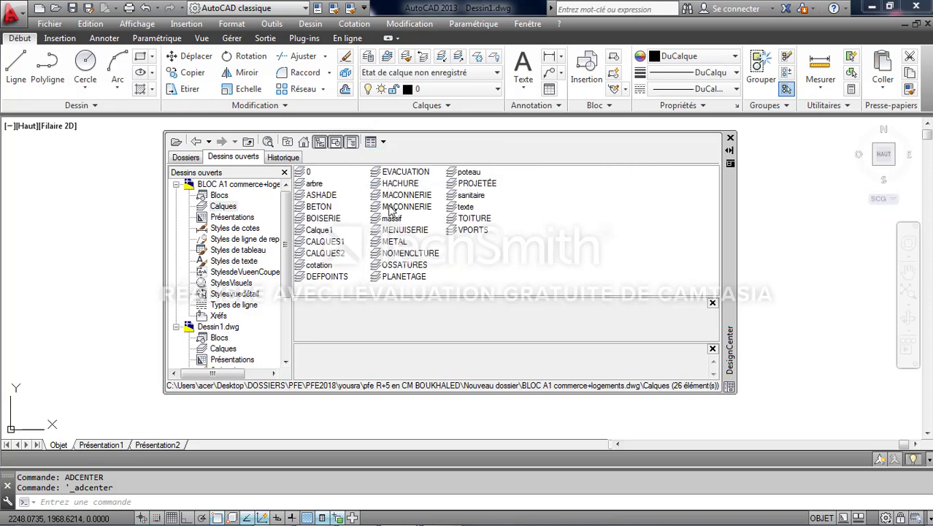
- Check which layers exist in the current drawing, keeping layer 0 current and leaving the DesignCenter layers unselected
{"action": "left_click_drag", "start_coordinate": [500, 286], "coordinate": [306, 168]}
{"action": "left_click", "coordinate": [566, 247]}
{"action": "left_click", "coordinate": [467, 89]}
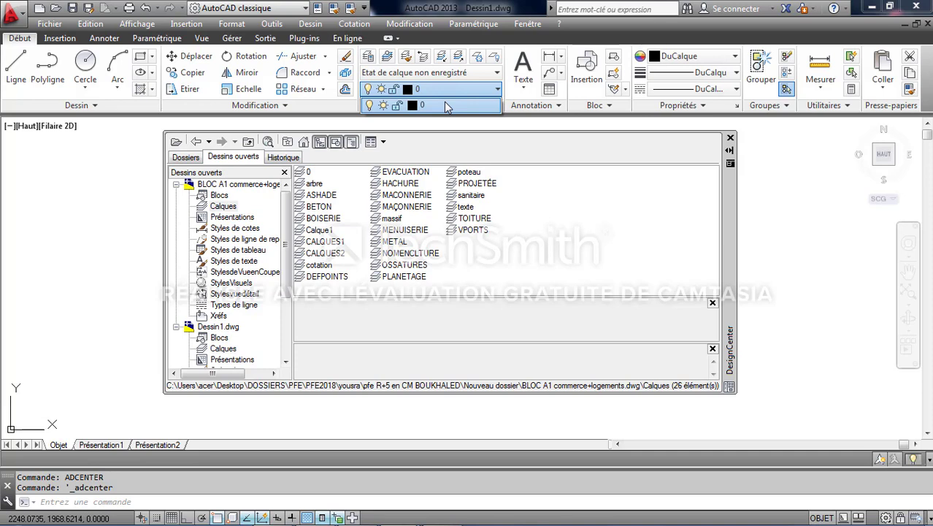
{"action": "left_click", "coordinate": [448, 106]}
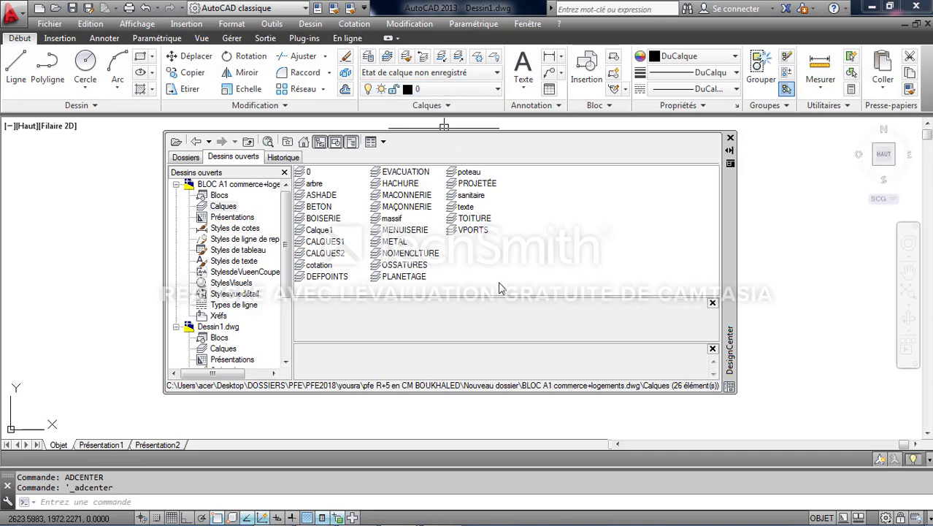
- Add all layers of BLOC A1 commerce+logements.dwg to the current drawing from the DesignCenter
{"action": "left_click_drag", "start_coordinate": [506, 279], "coordinate": [306, 173]}
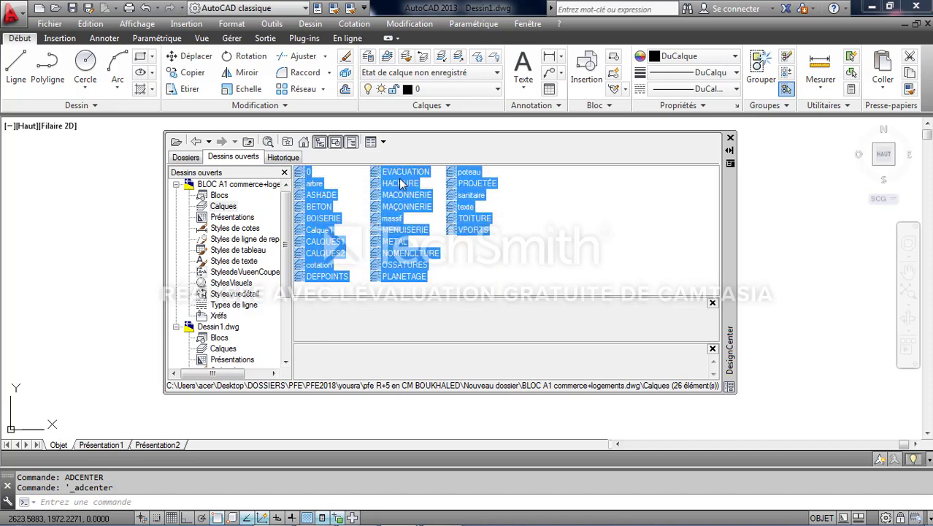
{"action": "right_click", "coordinate": [401, 184]}
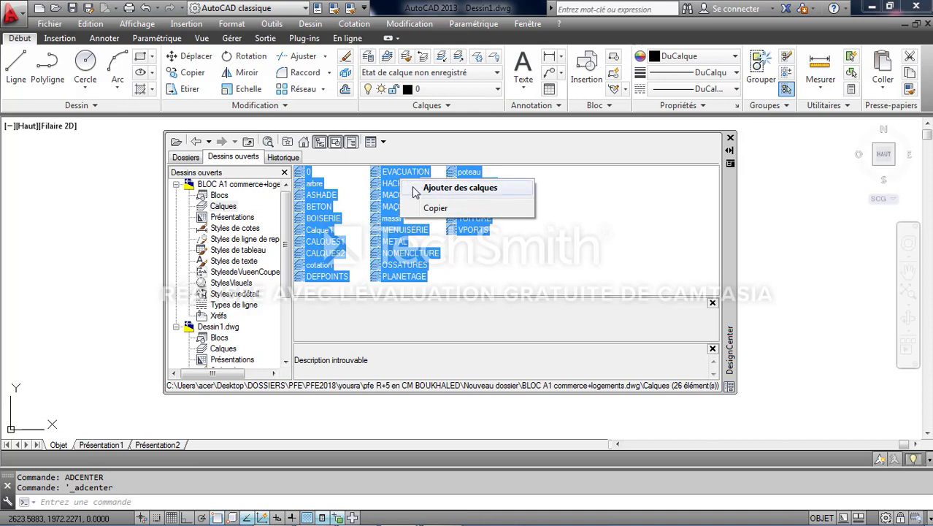
{"action": "left_click", "coordinate": [416, 191]}
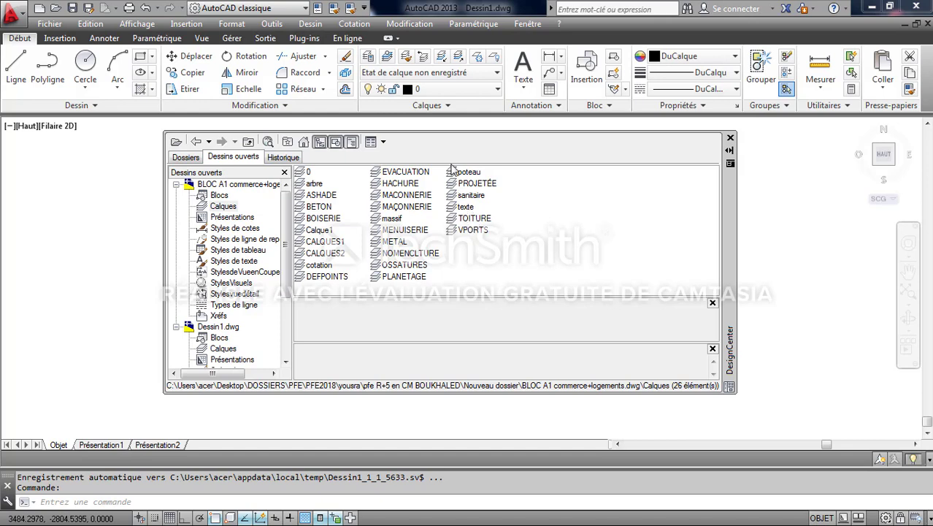
- Review the current drawing's layer list down to its end for the imported layers, without changing the current layer
{"action": "left_click", "coordinate": [462, 97]}
{"action": "scroll", "coordinate": [498, 234], "scroll_direction": "down", "scroll_amount": 2}
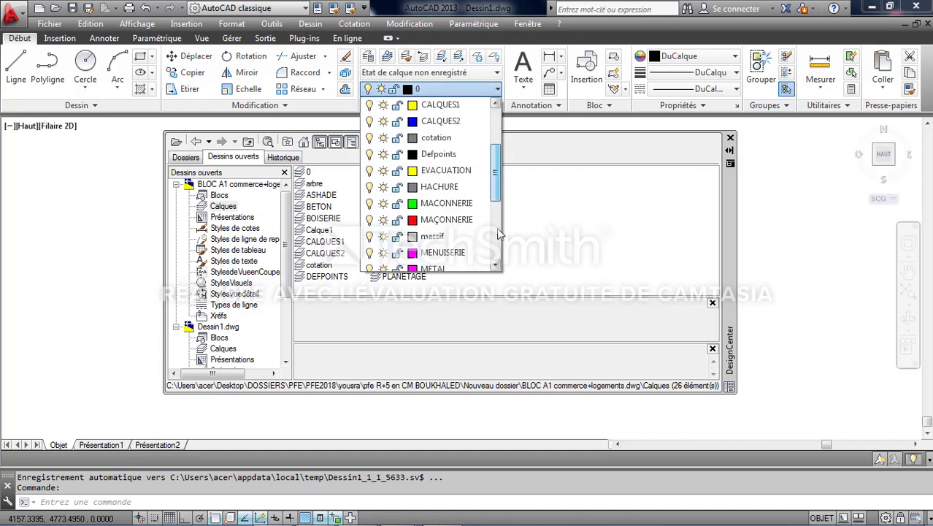
{"action": "scroll", "coordinate": [499, 233], "scroll_direction": "down", "scroll_amount": 4}
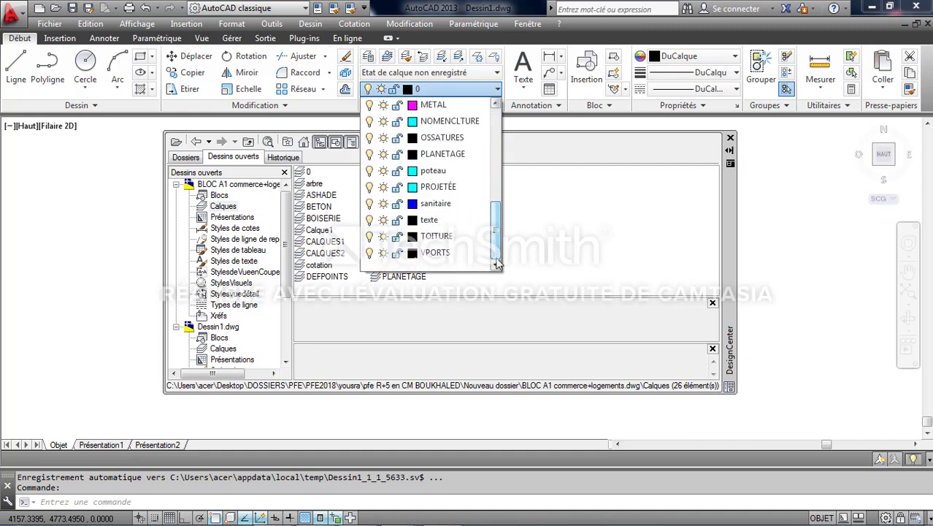
{"action": "left_click", "coordinate": [538, 263]}
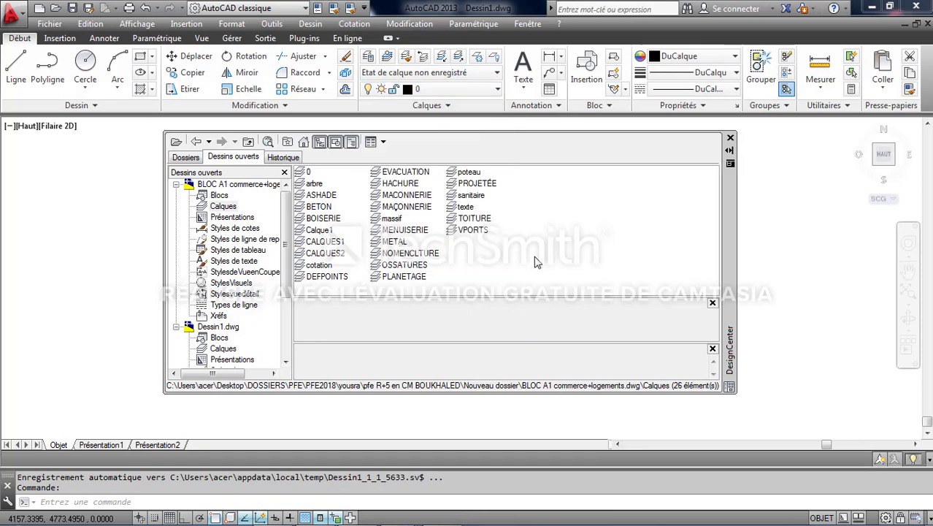